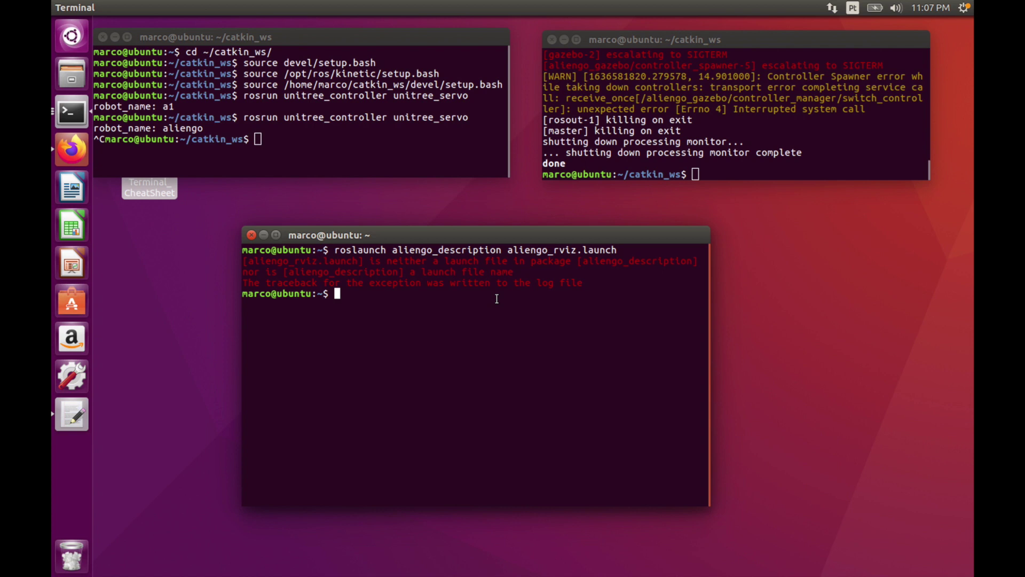
Re-source the catkin workspace and rerun 'roslaunch aliengo_description aliengo_rviz.launch' from history.
text(cd ~/catkin_ws/ source devel/setup.bash source /opt/ros/kinetic/setup.bash source /home/marco/catkin_ws/devel/setup.bash)
key(Up)
key(Up)
key(Up)
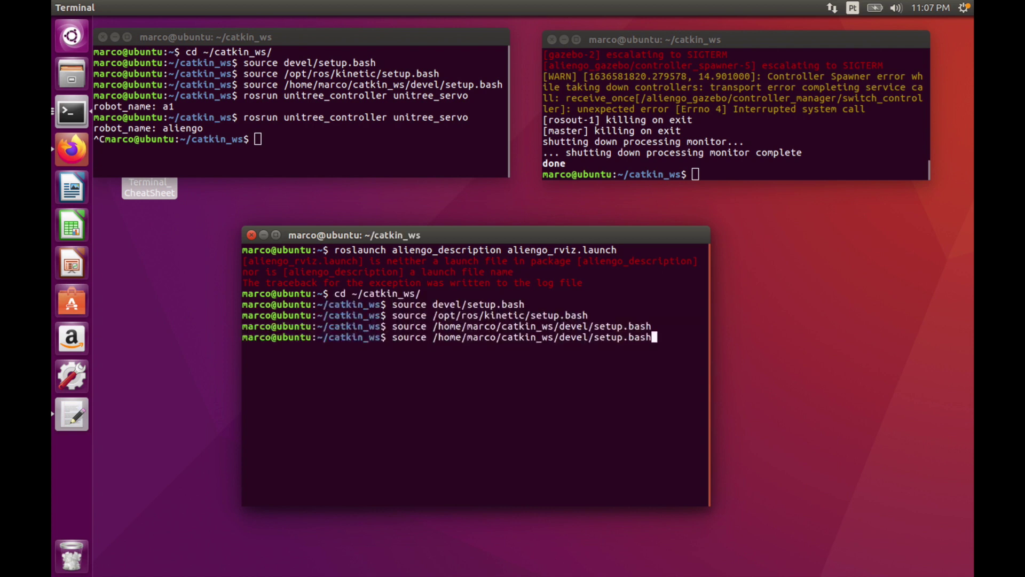
key(Up)
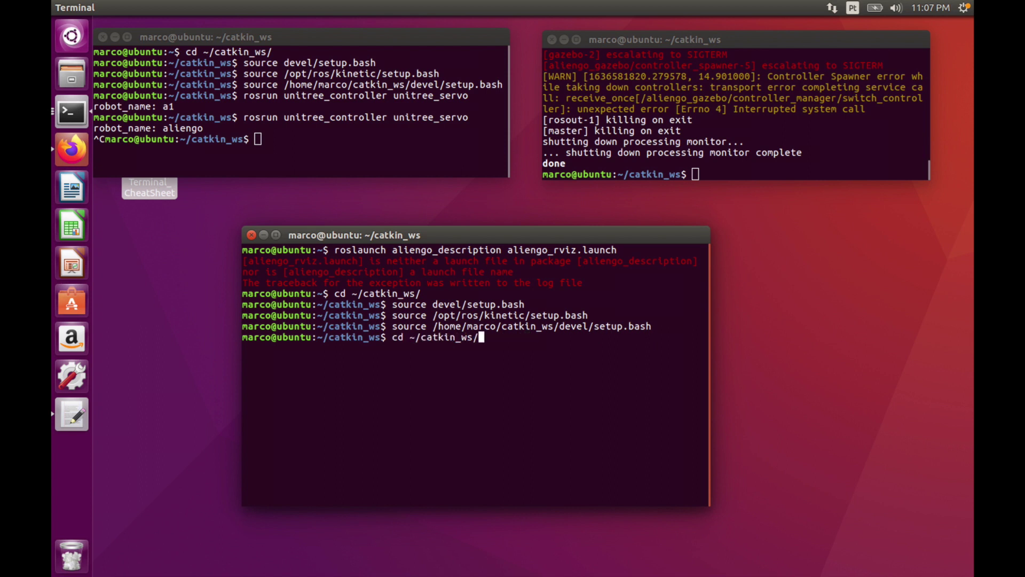
key(Up)
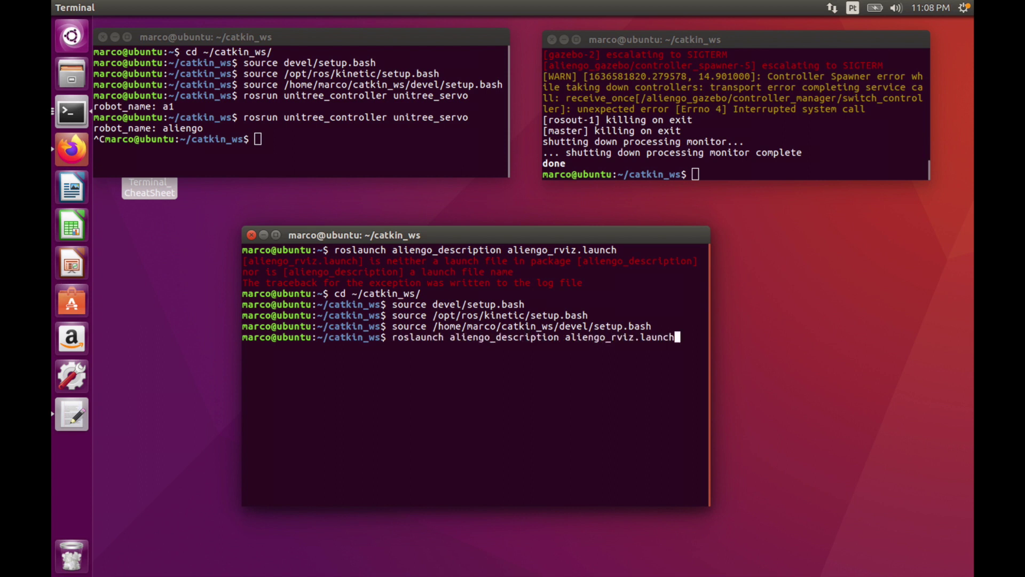
key(Return)
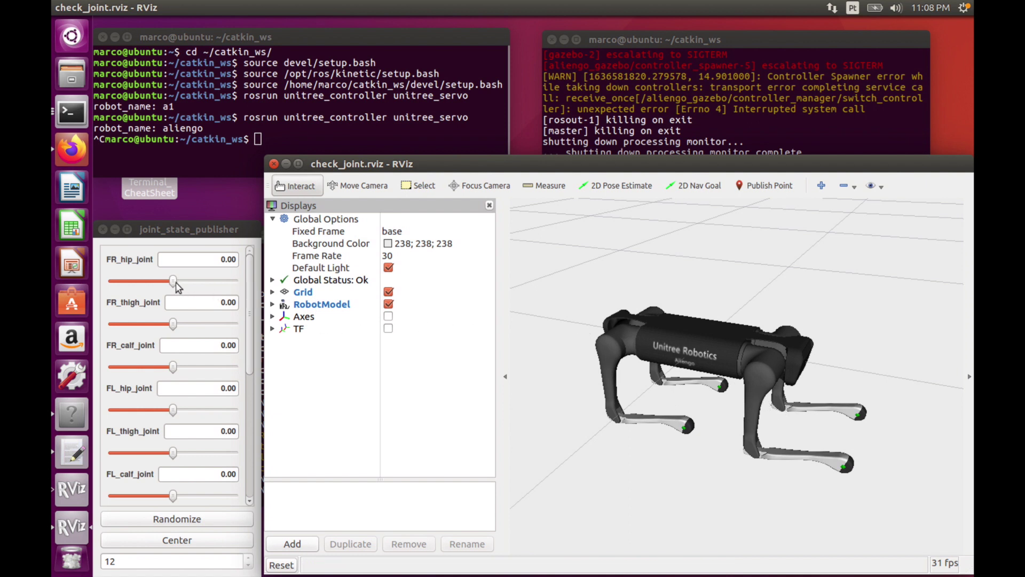
Rotate the FR_hip_joint slider and briefly expand the RobotModel display's properties.
drag(178, 287, 168, 335)
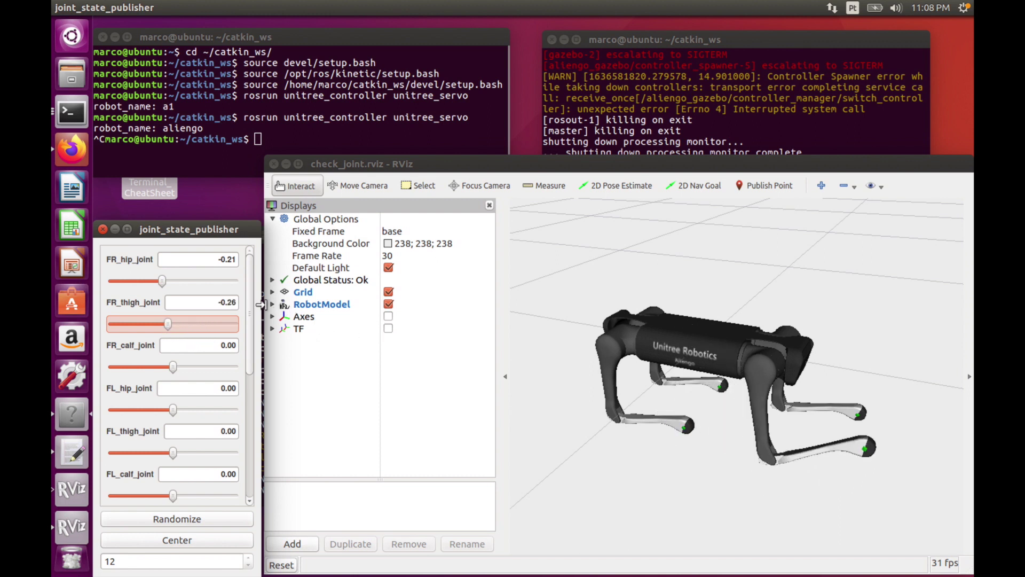
click(273, 304)
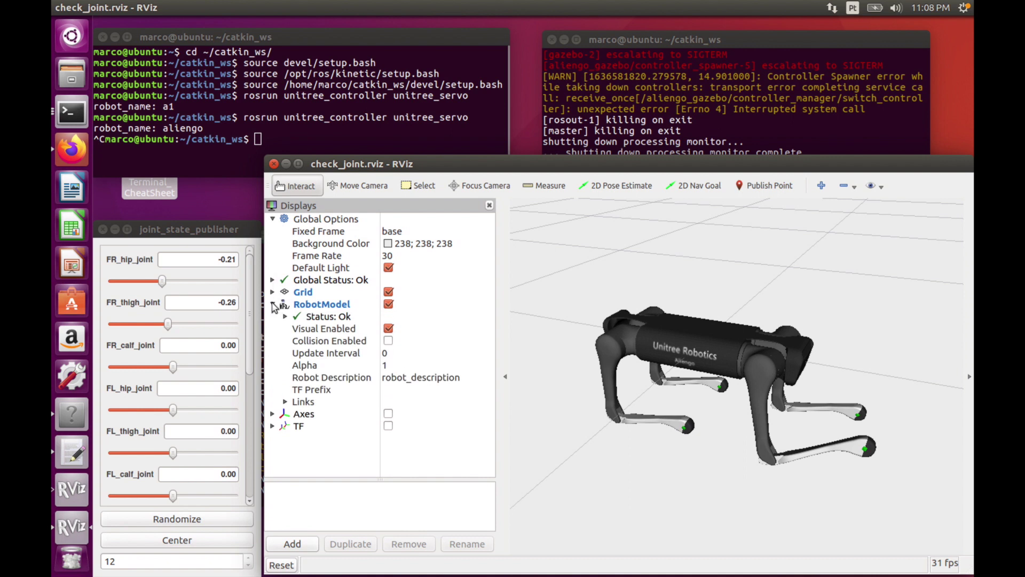
click(273, 304)
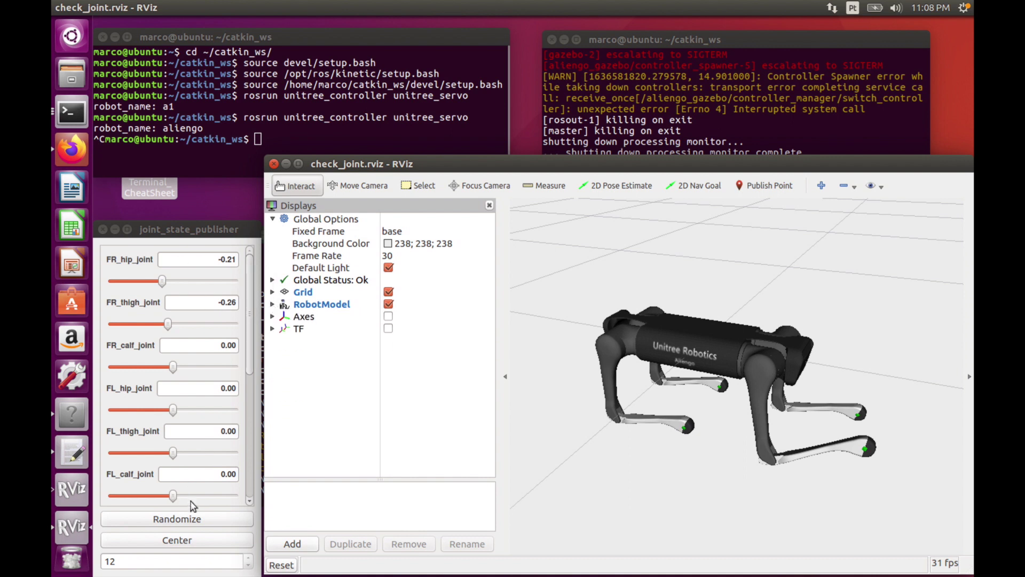
Randomize all joint angles, center them back to the standing pose, and close RViz.
click(183, 520)
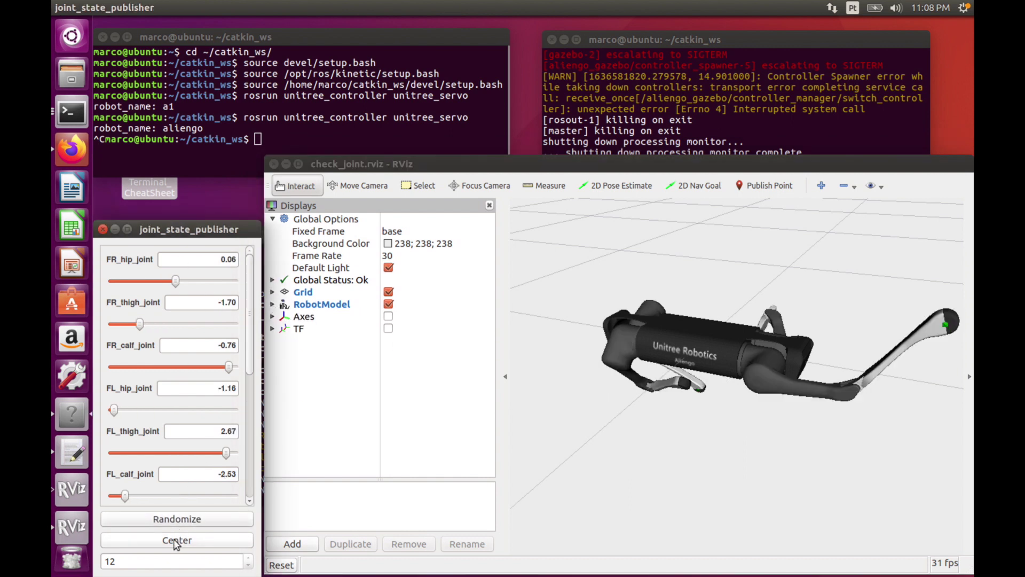
click(176, 541)
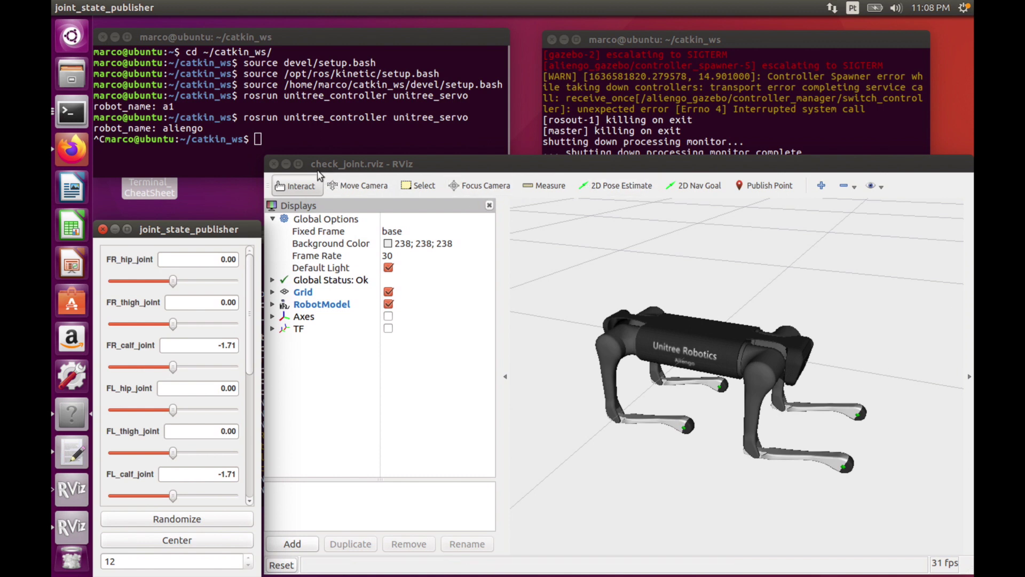
click(273, 164)
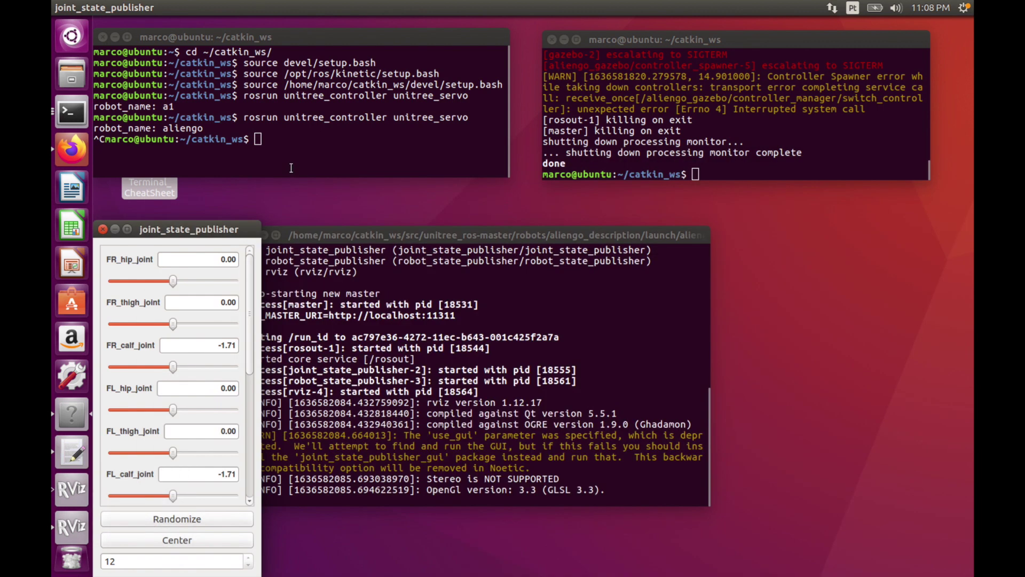
Stop the running RViz launch with Ctrl+C and move that terminal lower.
click(553, 491)
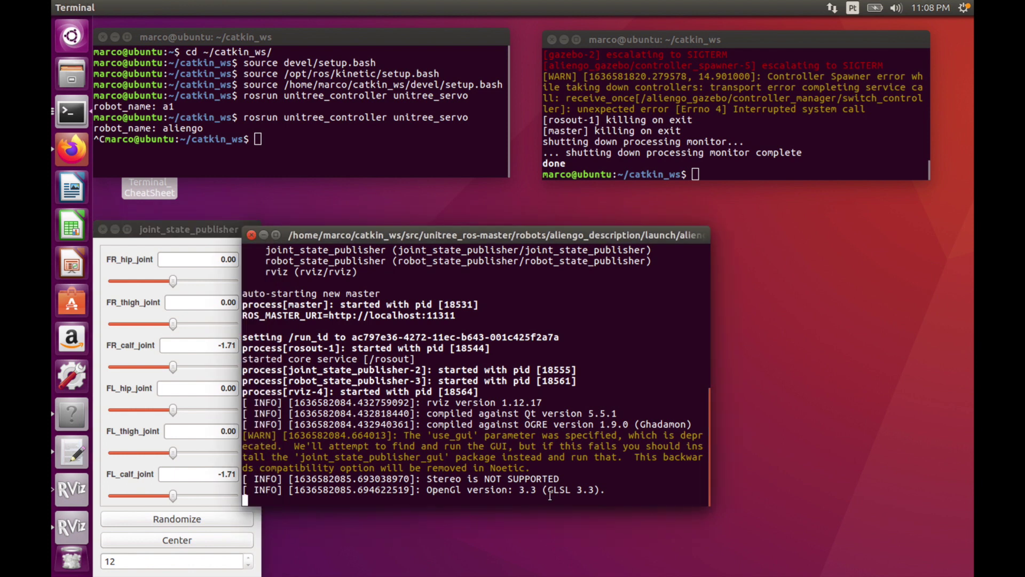
key(ctrl+c)
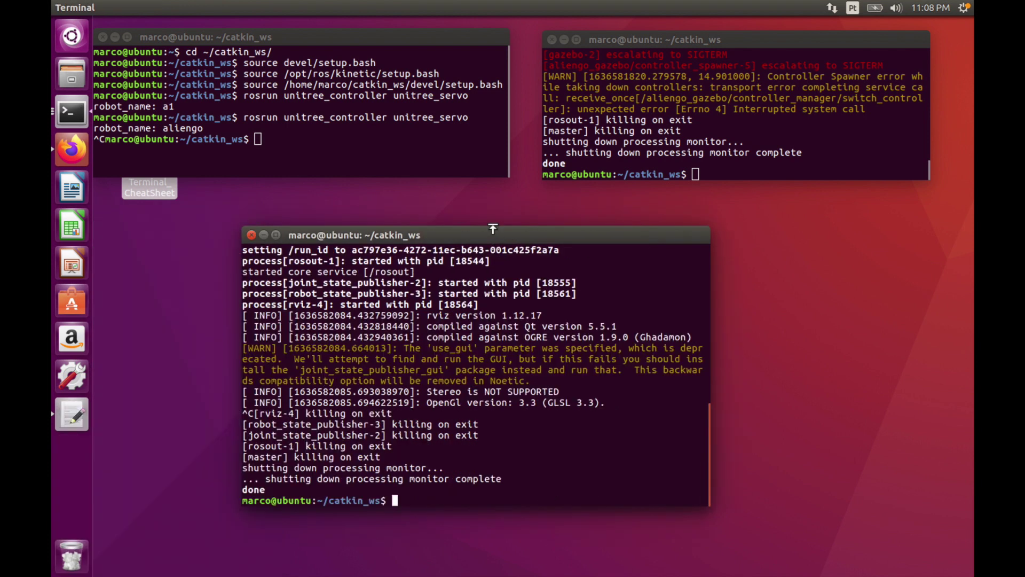
drag(492, 233, 496, 271)
Clear the top-right terminal and rerun the unitree_gazebo normal.launch command for aliengo in the stairs world.
click(710, 178)
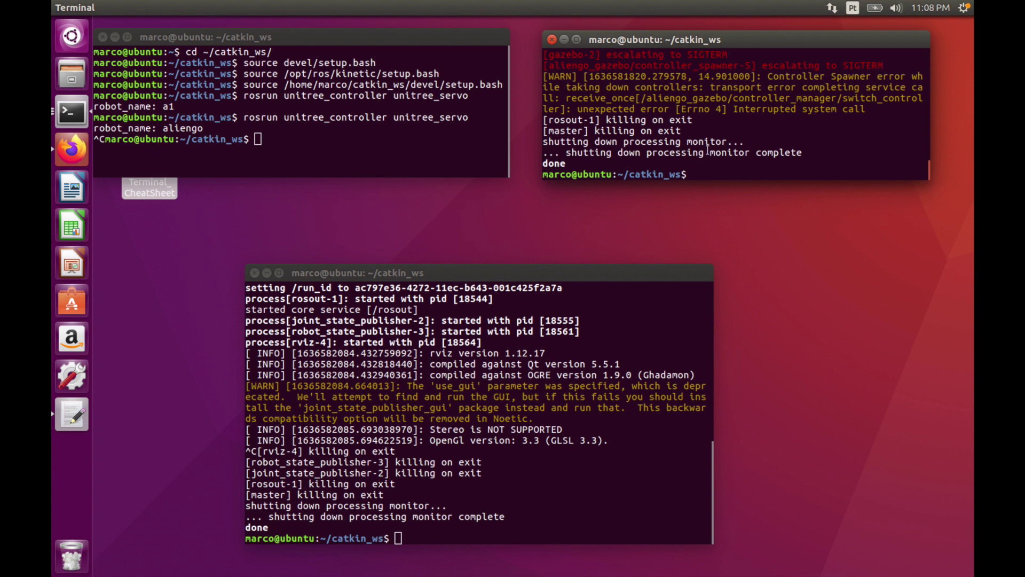
text(clear)
key(Return)
key(Up)
key(Up)
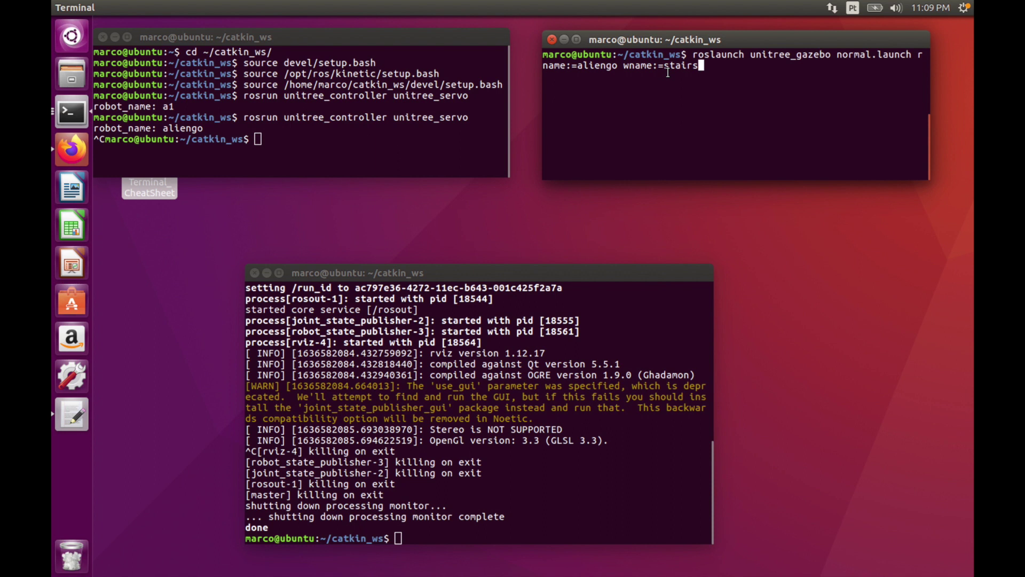
key(Return)
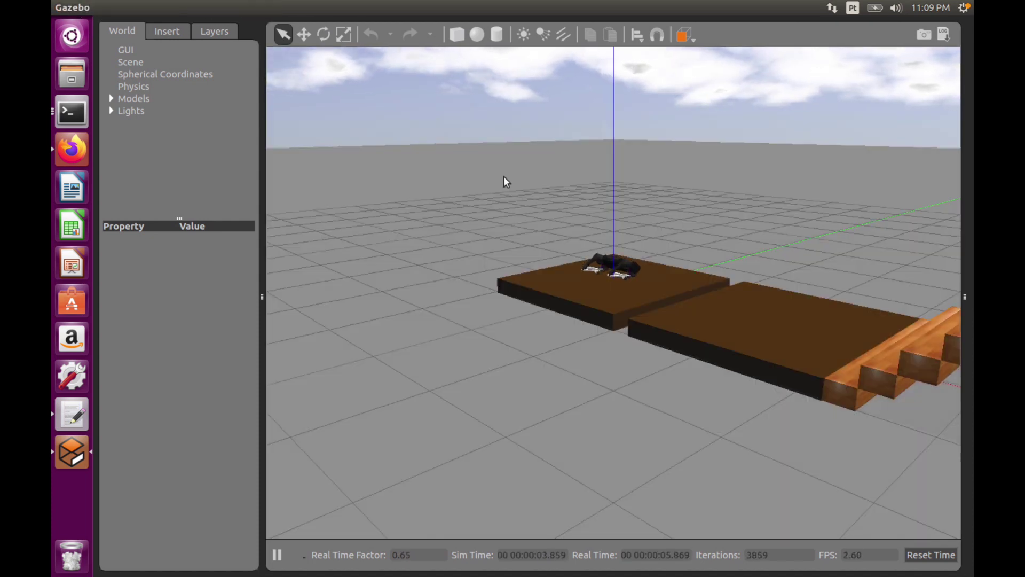
Zoom in on the aliengo lying on the brown platform, then minimise Gazebo.
scroll(613, 263, up, 3)
scroll(609, 283, up, 3)
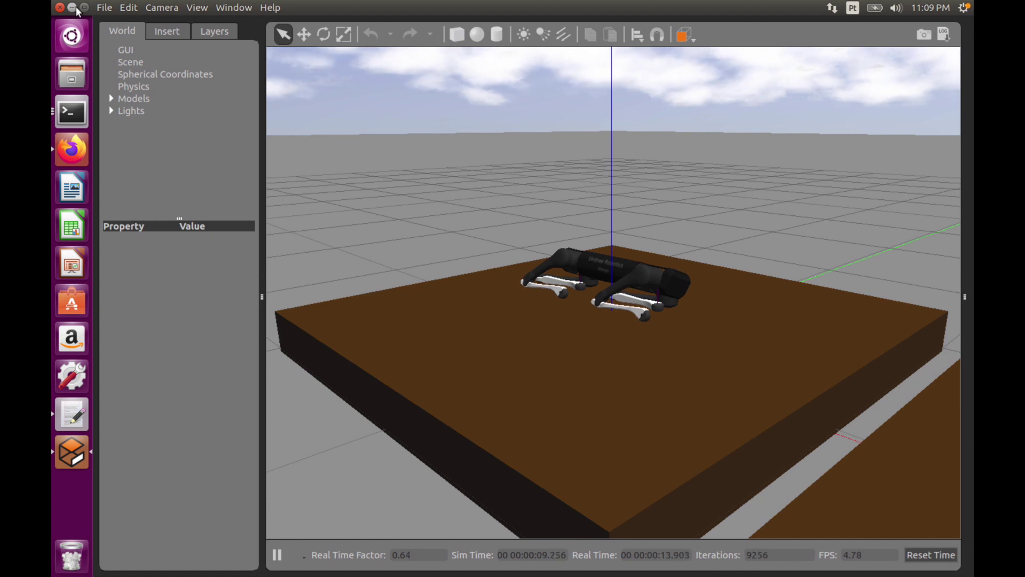
click(75, 8)
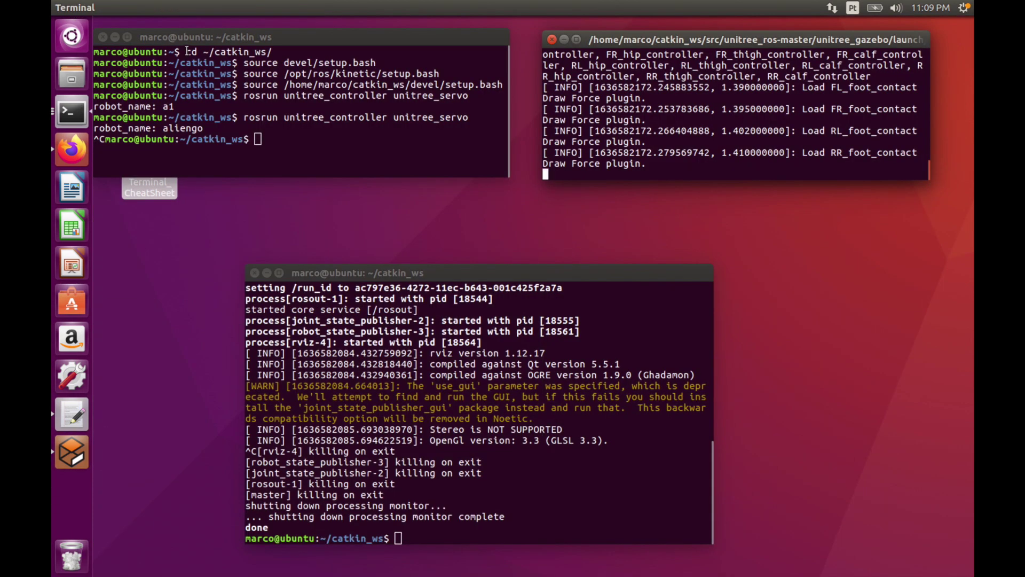
Rerun 'rosrun unitree_controller unitree_servo' in the top-left terminal, check Gazebo, then minimise it.
click(373, 135)
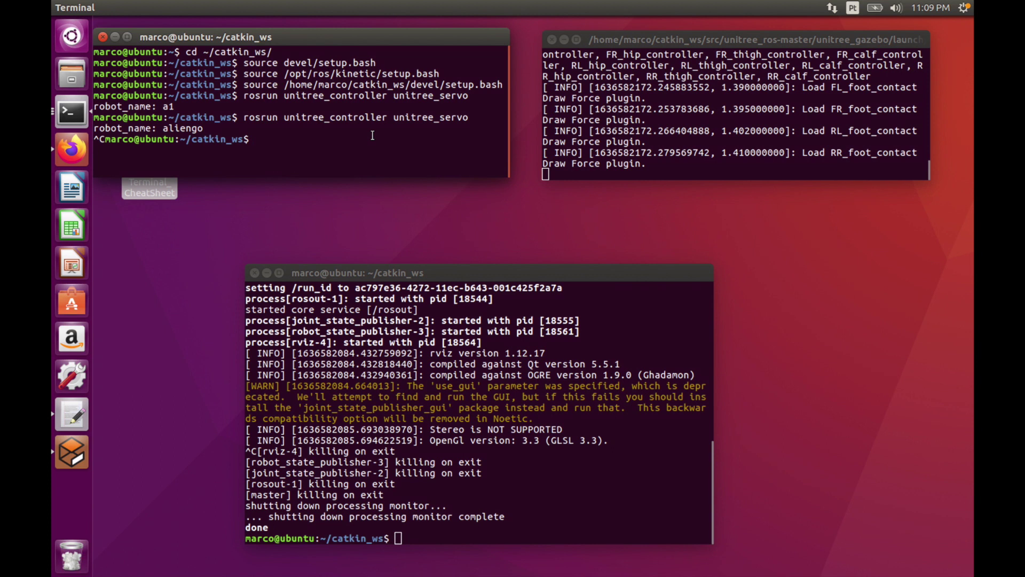
key(Up)
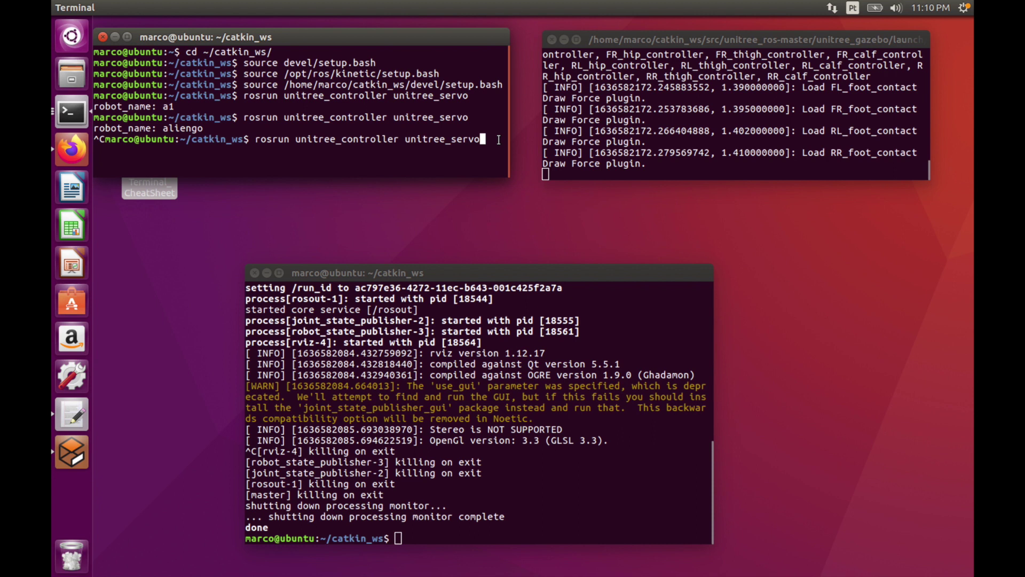
key(Return)
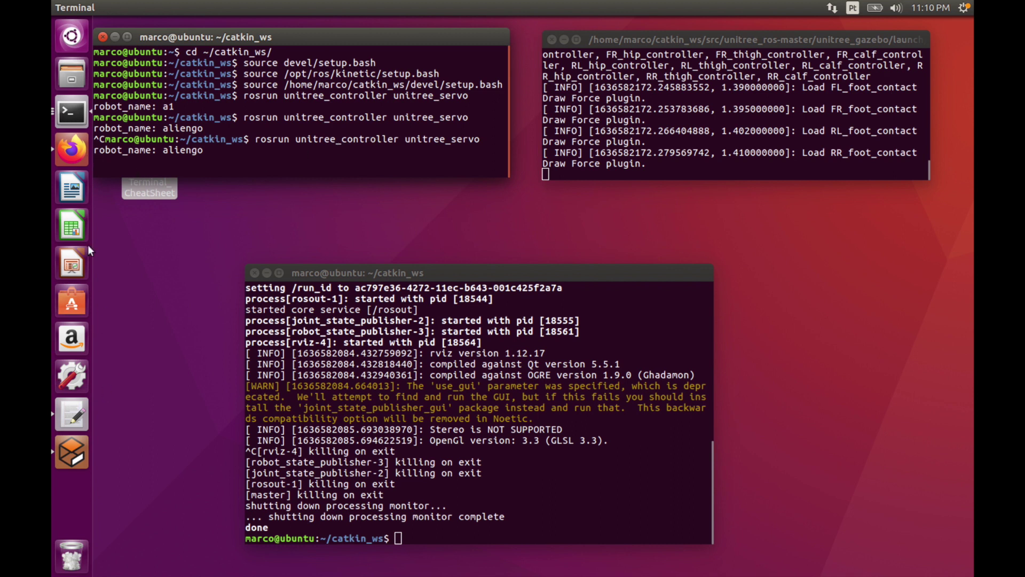
click(71, 451)
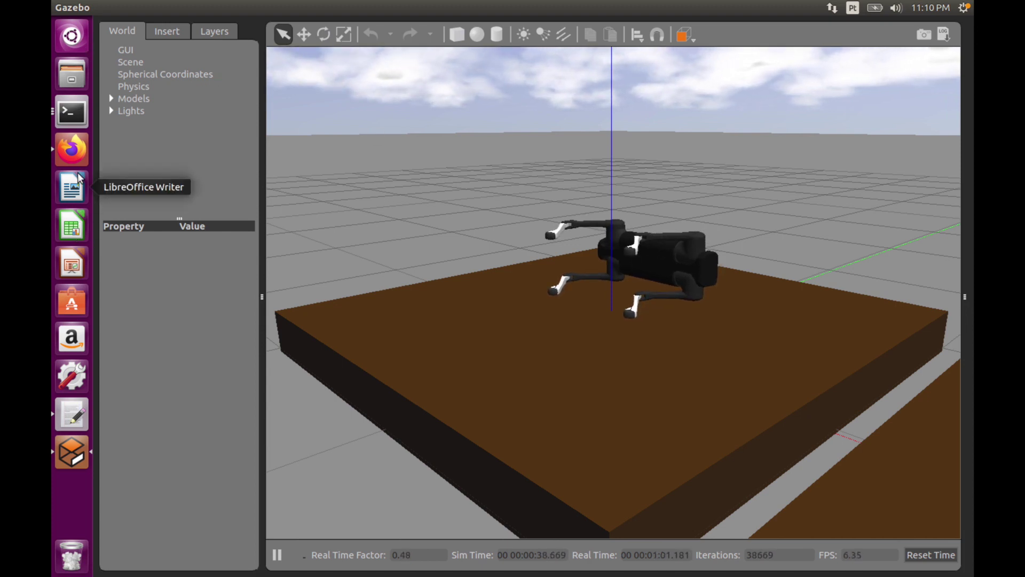
click(72, 8)
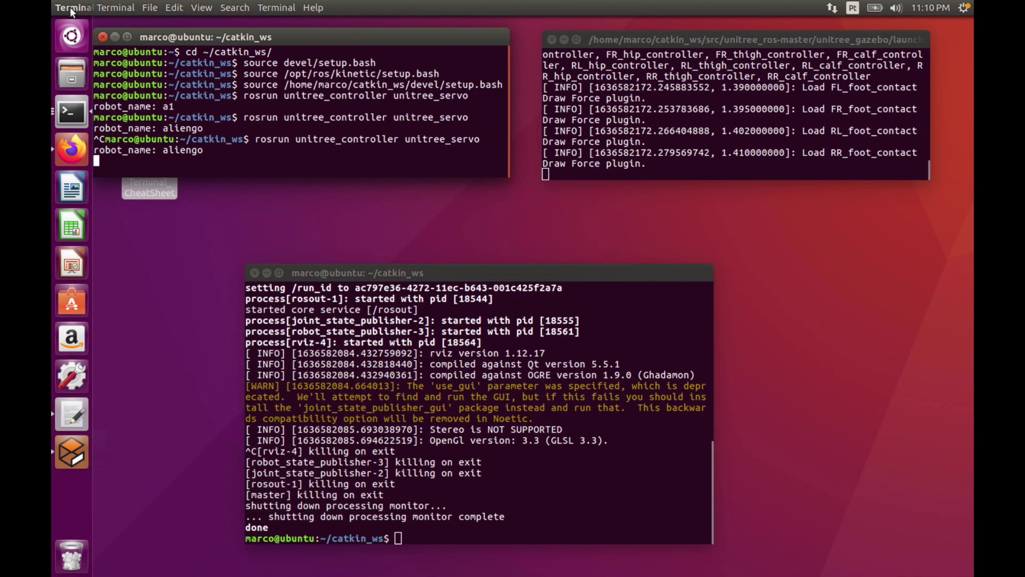
Stop the aliengo simulation launch and the unitree_servo controller with Ctrl+C.
click(660, 168)
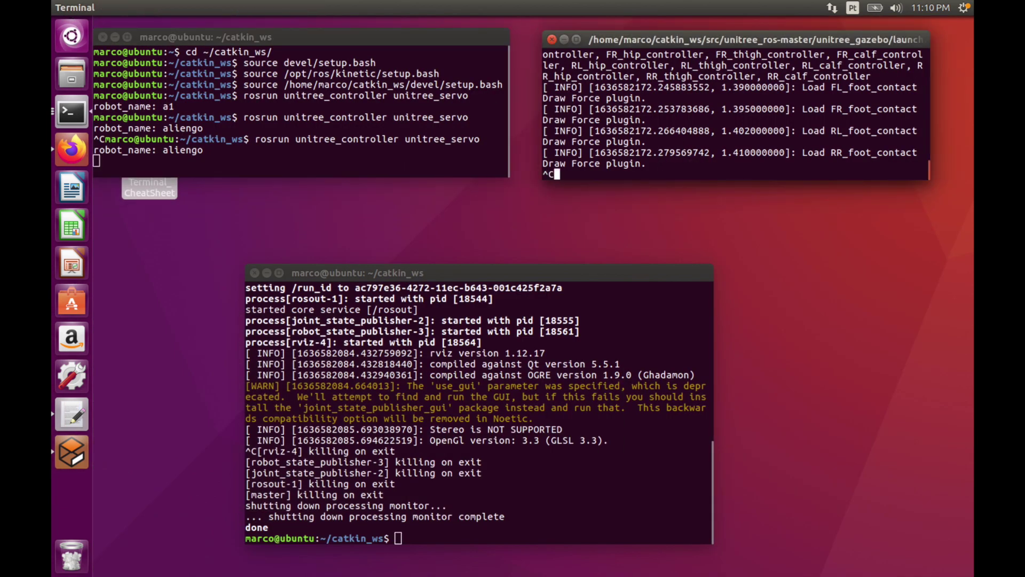
key(ctrl+c)
click(136, 155)
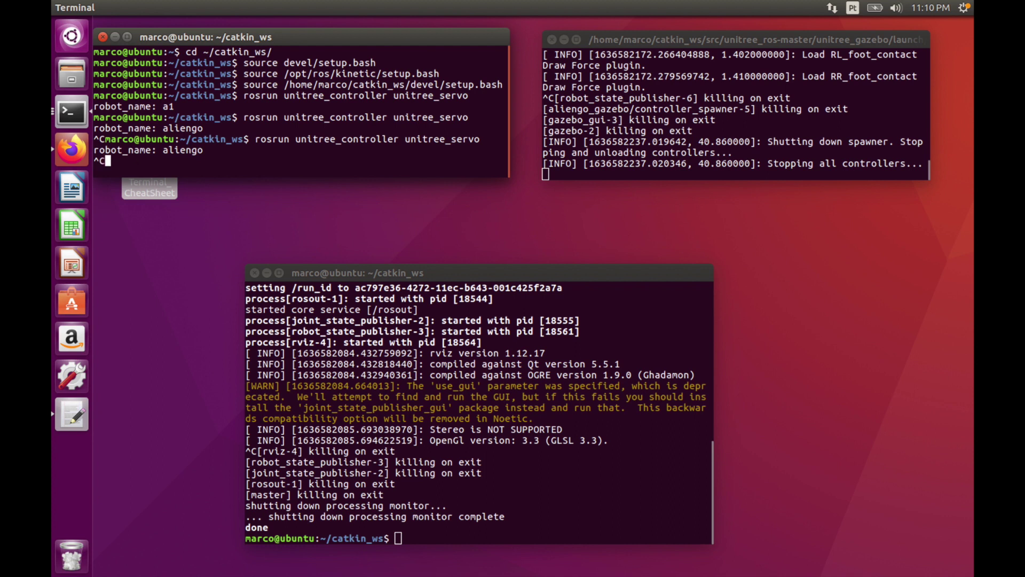
key(ctrl+c)
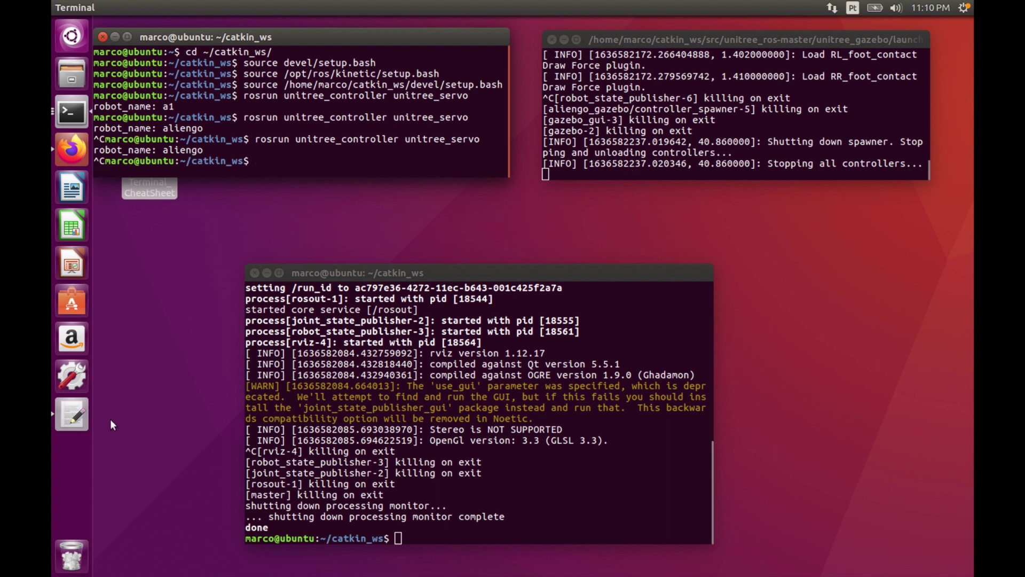
Relaunch the stairs world with the robot name changed from aliengo to rname:=a1.
click(573, 176)
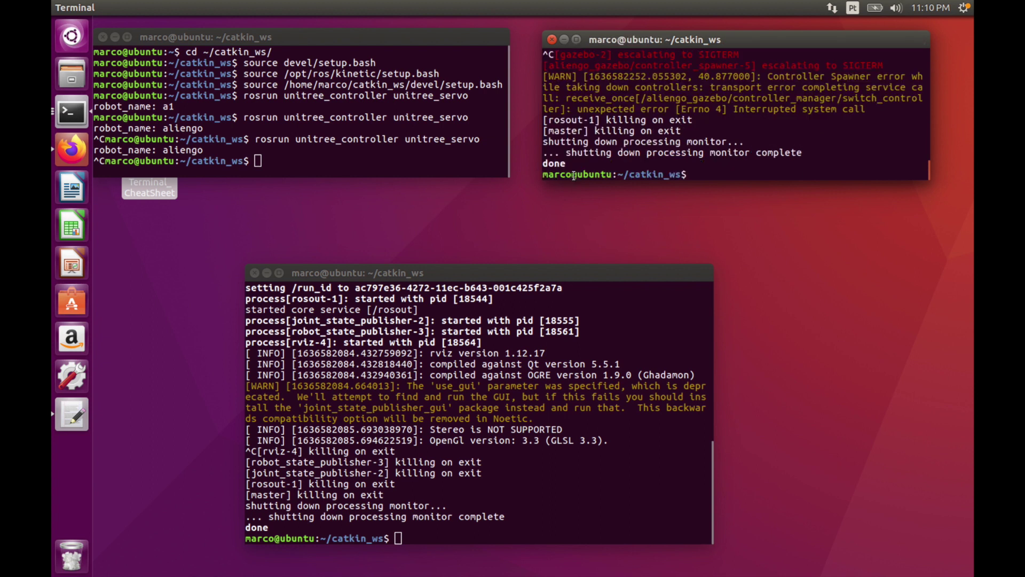
key(Up)
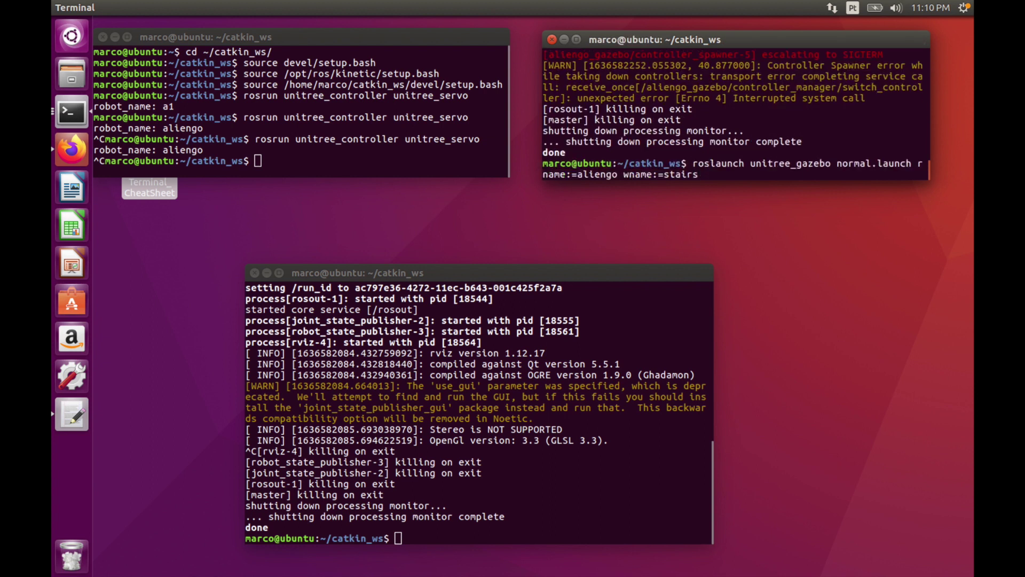
key(Left)
key(Left)
key(Left)
key(Left)
key(Left)
key(Left)
key(Left)
key(Left)
key(Left)
key(Left)
key(Left)
key(Left)
key(Left)
key(Left)
key(Left)
key(Left)
key(Left)
key(Right)
key(Right)
key(Right)
key(BackSpace)
key(BackSpace)
key(BackSpace)
key(BackSpace)
key(BackSpace)
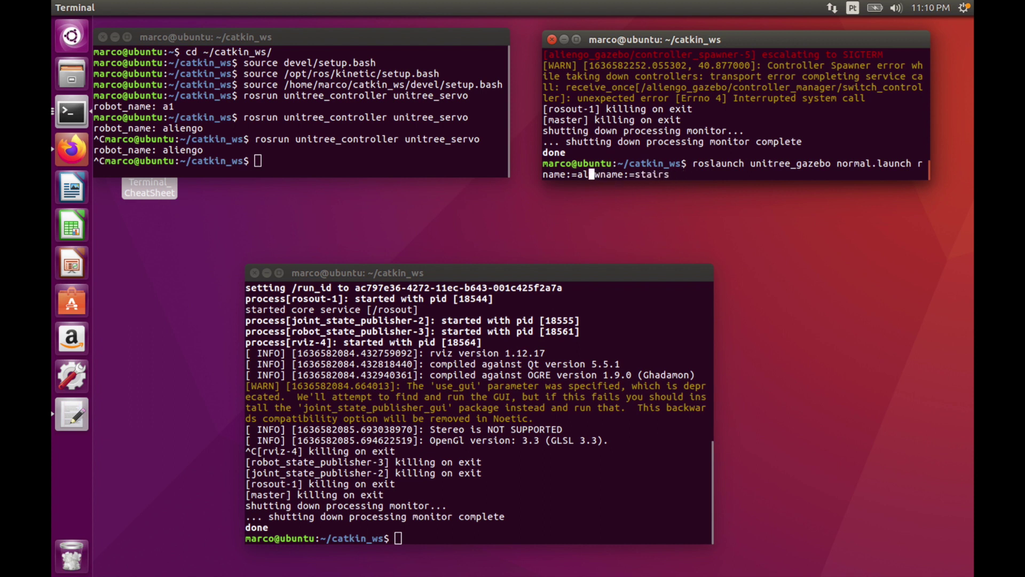
key(BackSpace)
text(1)
key(Return)
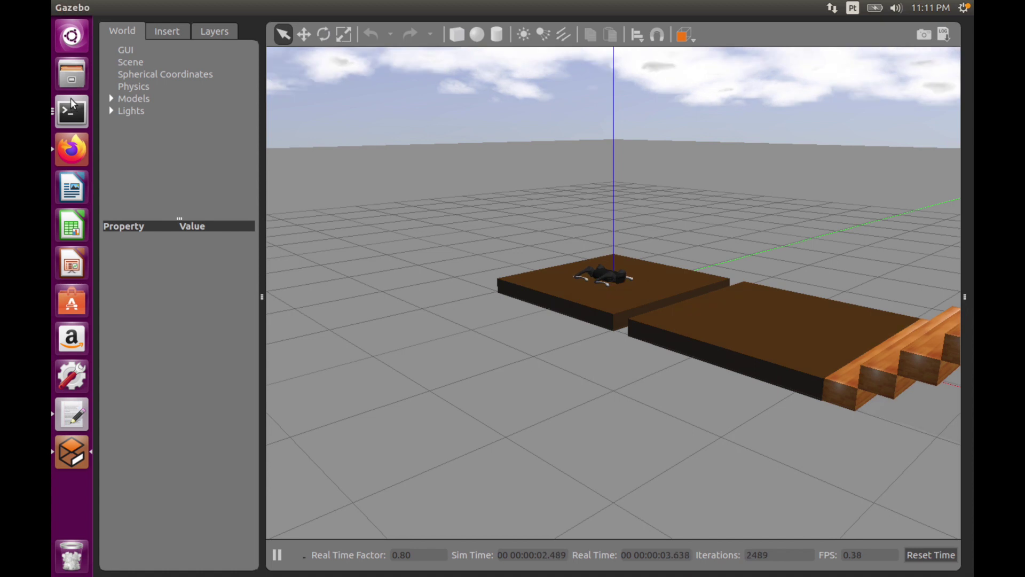
Return to the controller terminal and rerun 'rosrun unitree_controller unitree_servo' for the a1 robot.
click(72, 105)
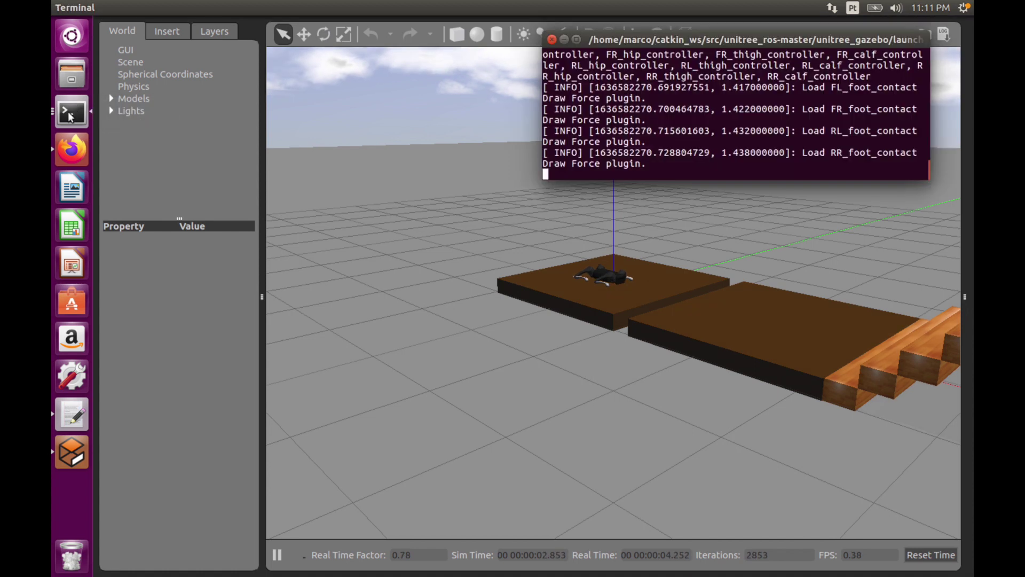
click(67, 115)
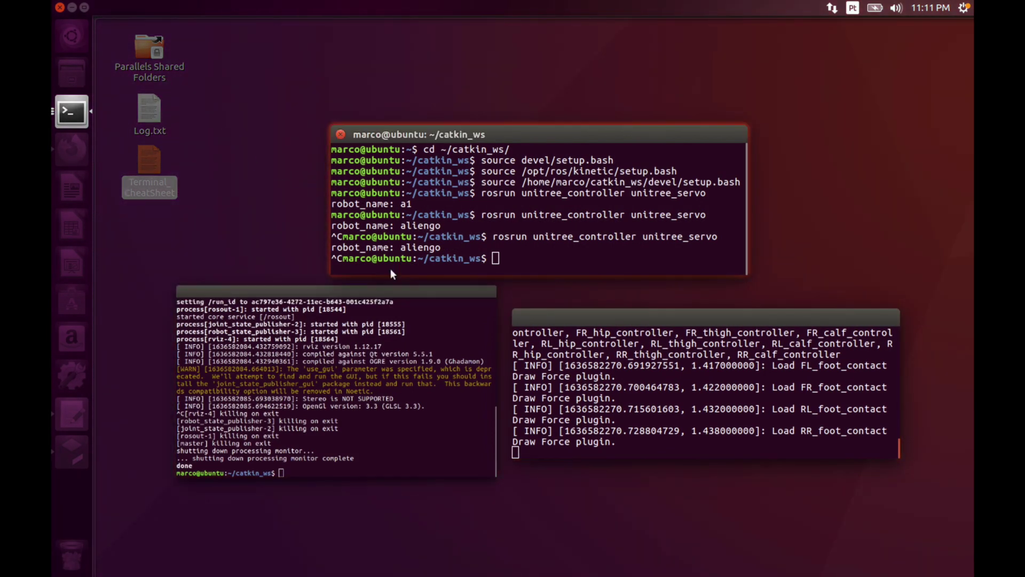
click(415, 209)
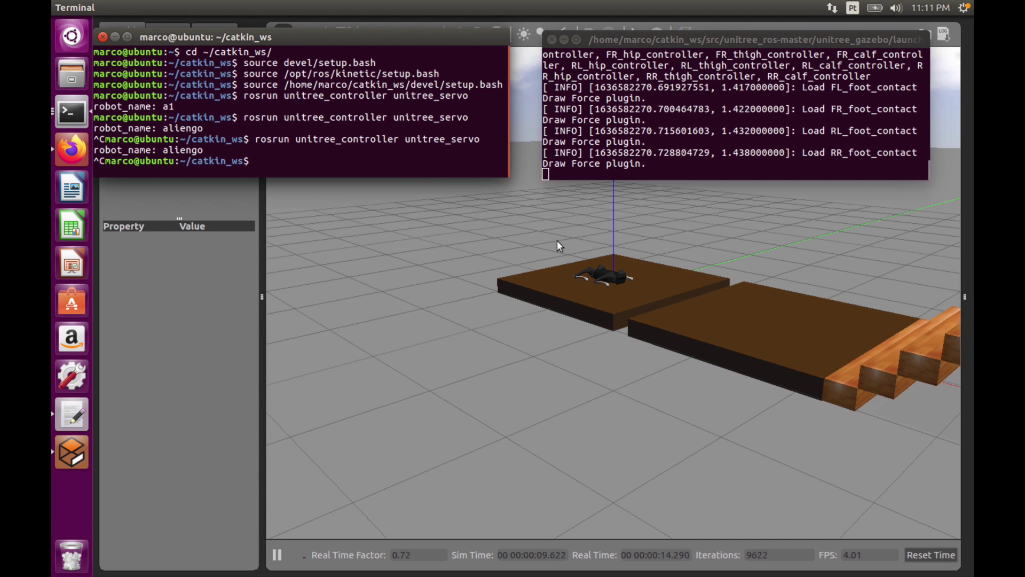
scroll(556, 241, up, 5)
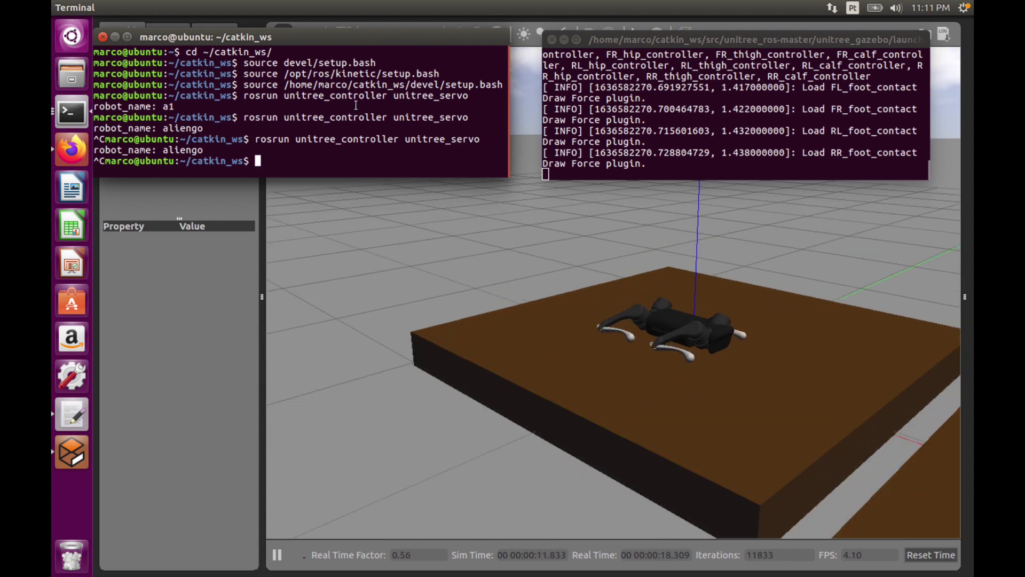
key(Up)
key(Return)
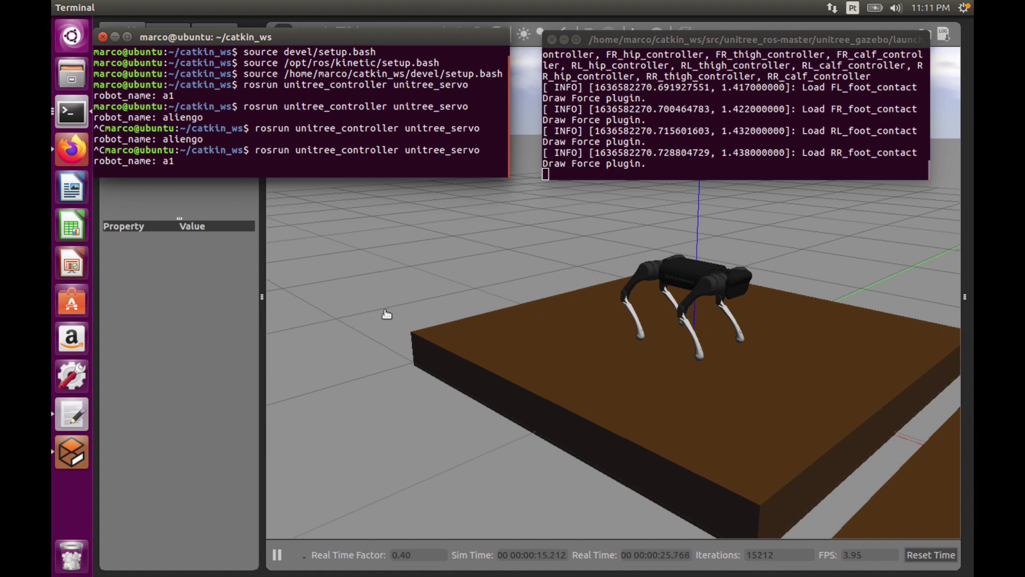
Bring the finished RViz log terminal forward and move it up-left to uncover the standing A1.
right_click(69, 128)
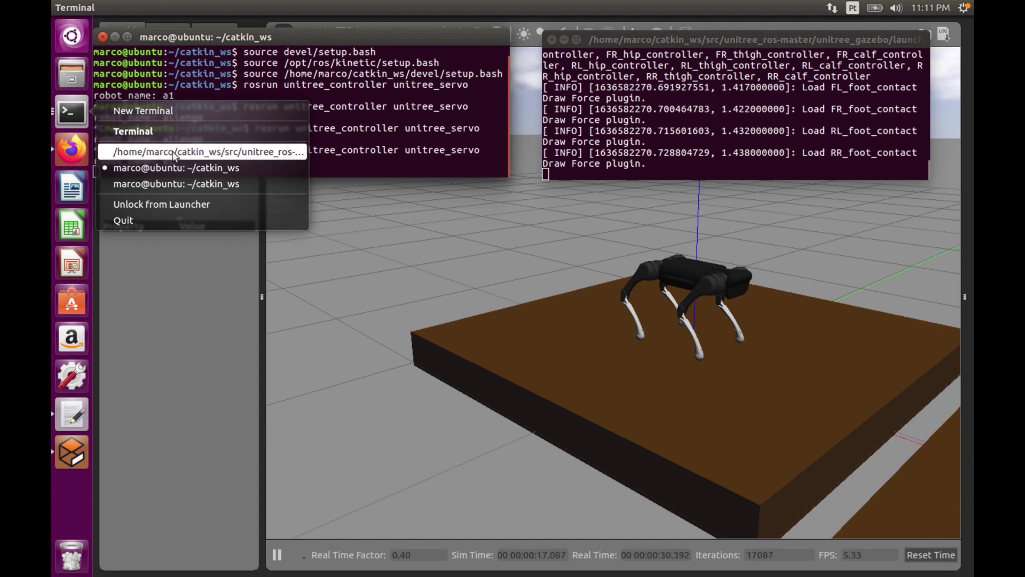
click(174, 153)
right_click(69, 117)
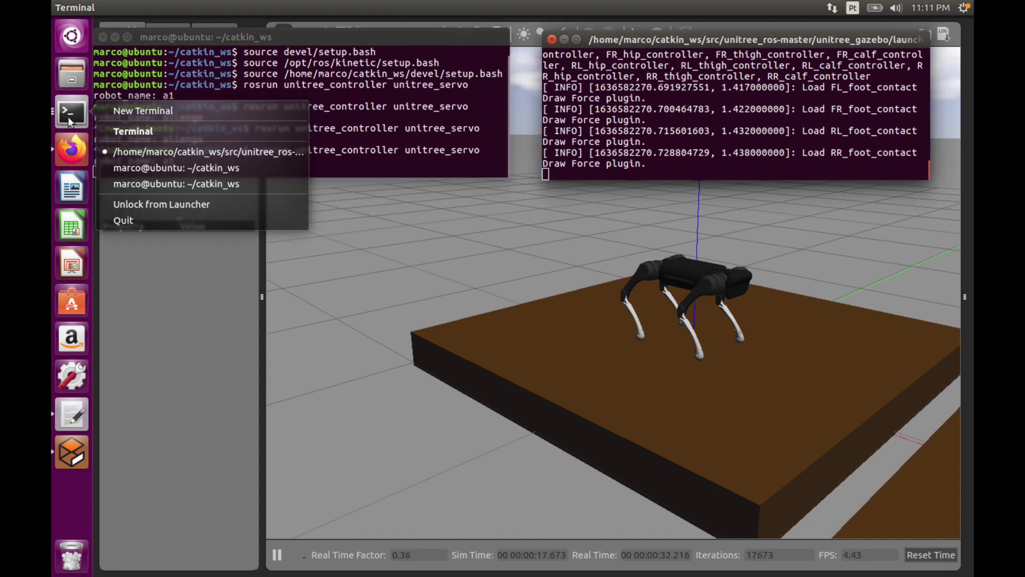
click(146, 190)
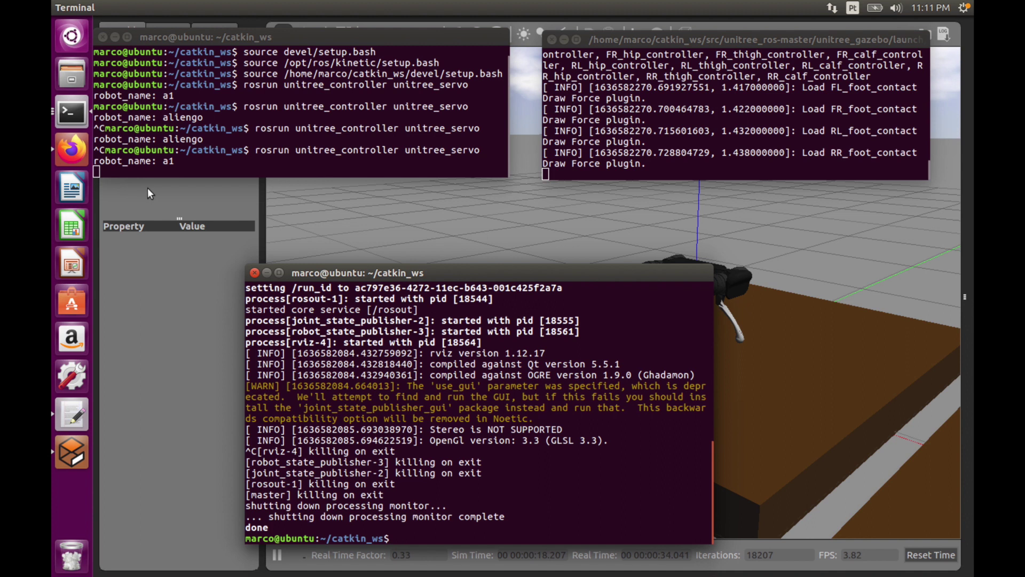
drag(403, 274, 252, 248)
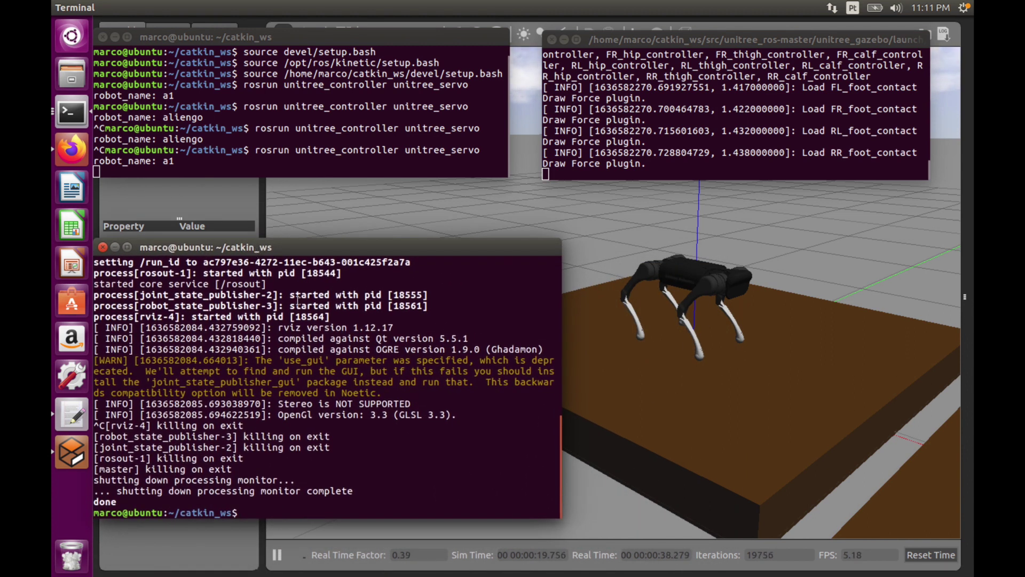
Run 'rosrun unitree_controller unitree_external_force' using tab completion.
key(Up)
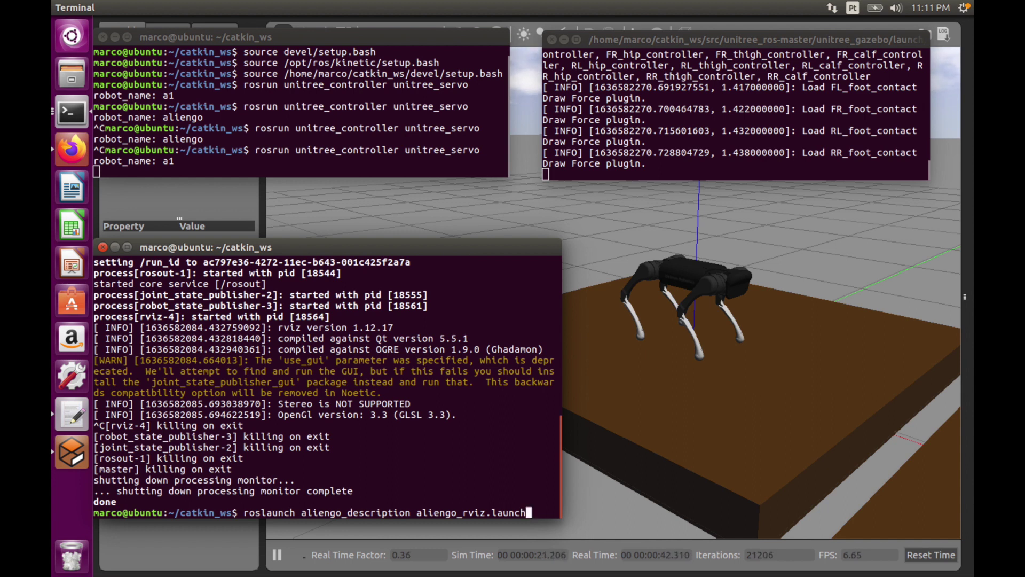
key(BackSpace)
key(BackSpace)
key(BackSpace)
key(BackSpace)
key(BackSpace)
key(BackSpace)
key(BackSpace)
key(BackSpace)
key(BackSpace)
key(BackSpace)
key(BackSpace)
key(BackSpace)
key(BackSpace)
key(BackSpace)
key(BackSpace)
key(BackSpace)
key(BackSpace)
key(BackSpace)
key(BackSpace)
key(BackSpace)
key(BackSpace)
key(BackSpace)
key(BackSpace)
key(BackSpace)
key(BackSpace)
key(BackSpace)
key(BackSpace)
key(BackSpace)
key(BackSpace)
key(BackSpace)
key(BackSpace)
key(BackSpace)
key(BackSpace)
key(BackSpace)
key(BackSpace)
key(BackSpace)
key(BackSpace)
key(BackSpace)
key(BackSpace)
key(BackSpace)
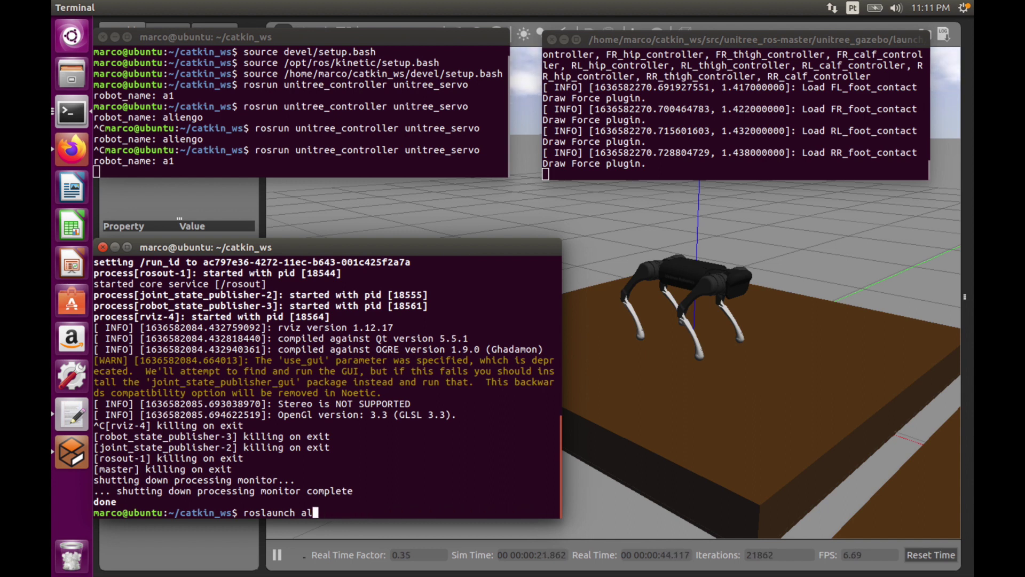
text(osrun uni)
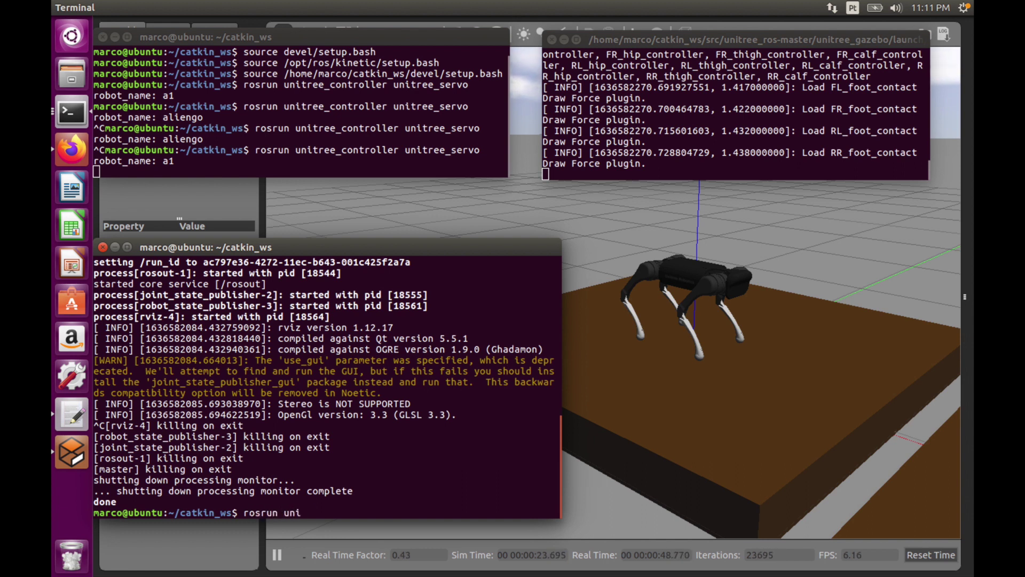
key(Tab)
text(con)
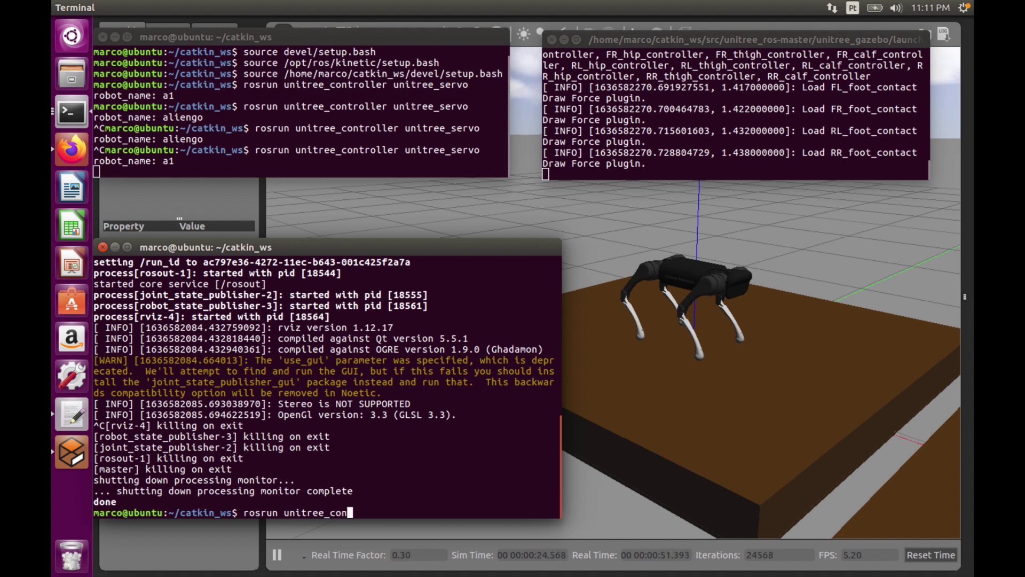
key(Tab)
text(u)
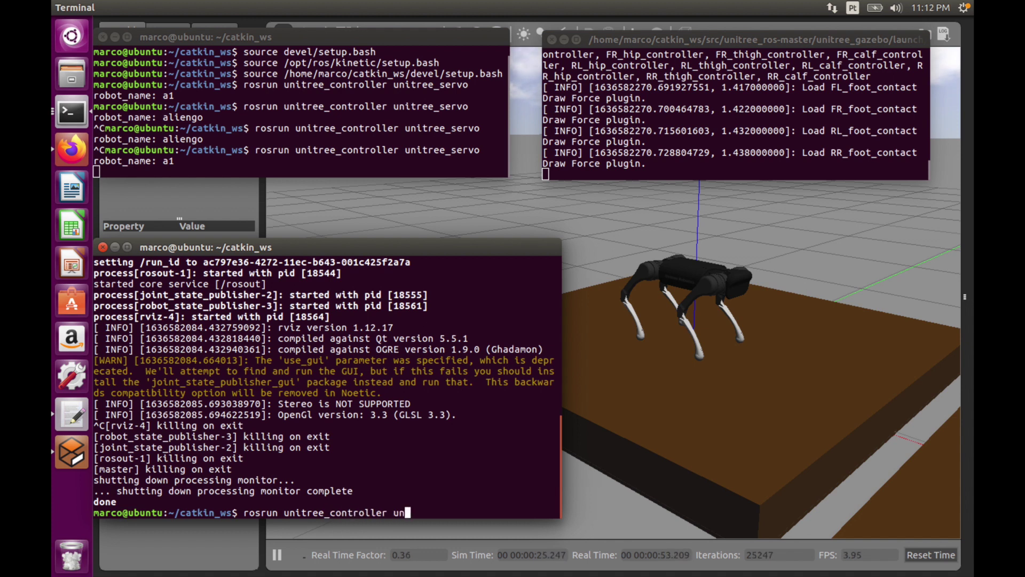
key(Tab)
key(Tab)
key(Tab)
key(Tab)
key(Tab)
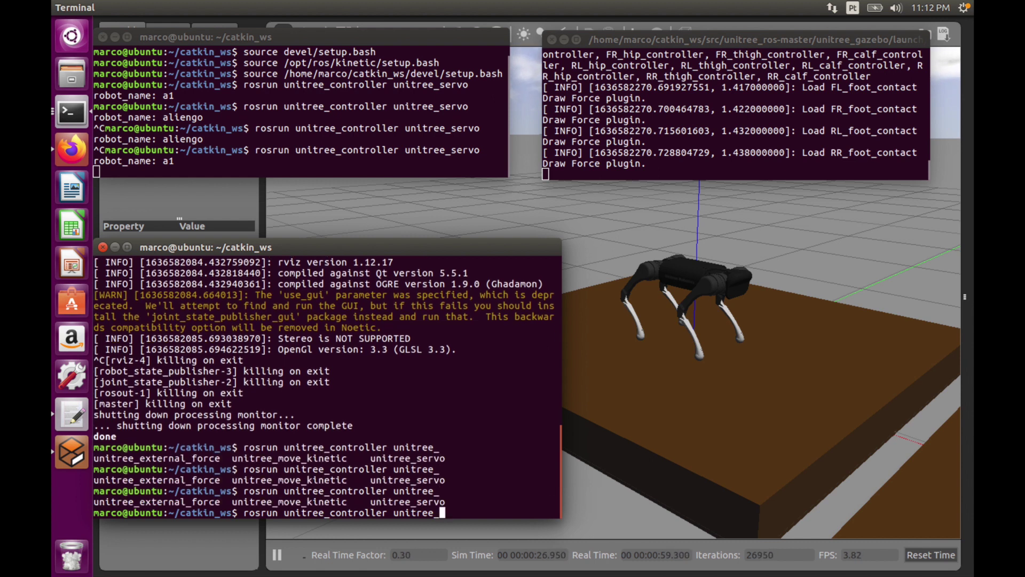
text(xt)
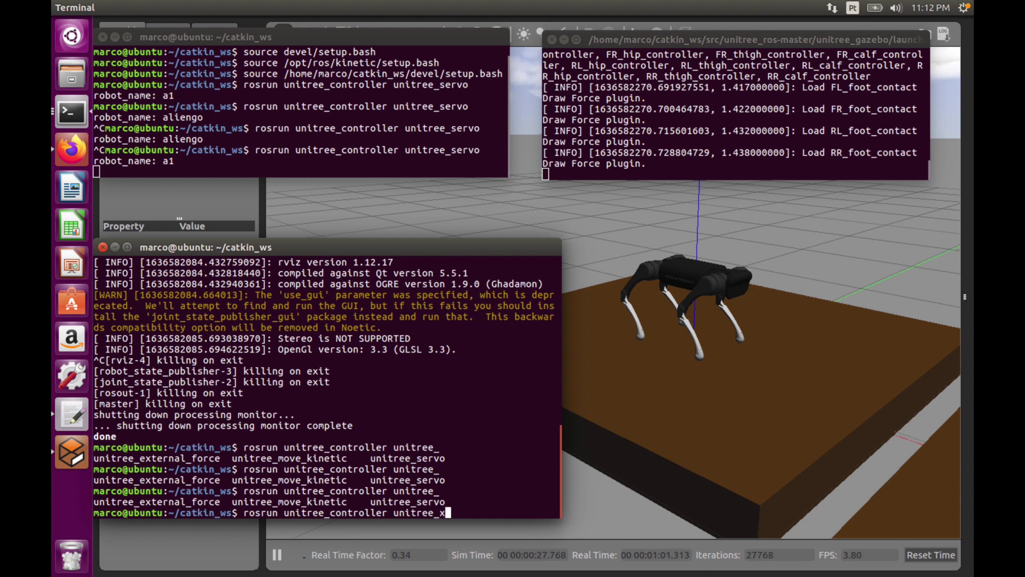
key(BackSpace)
text(ex)
key(Tab)
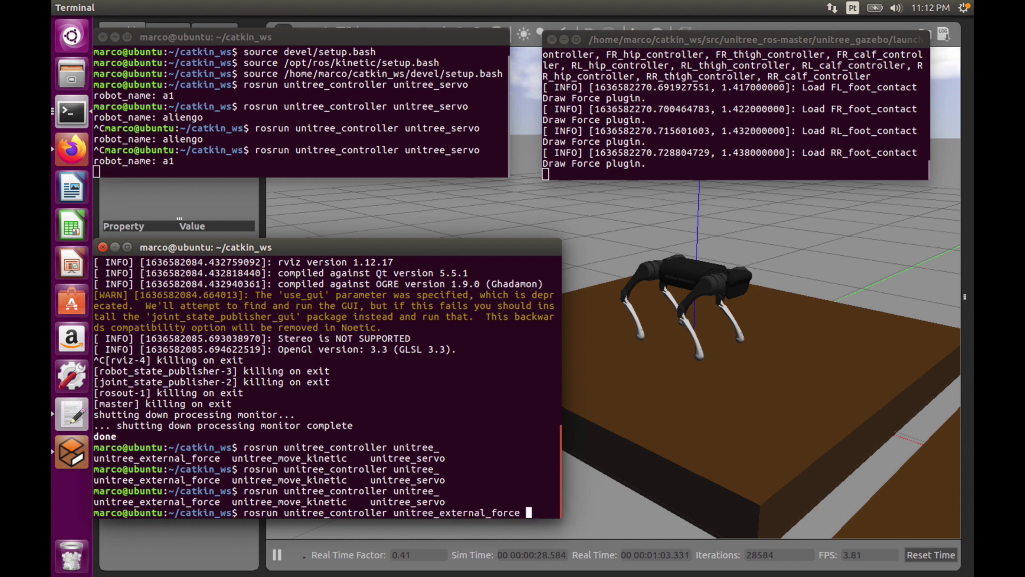
key(Return)
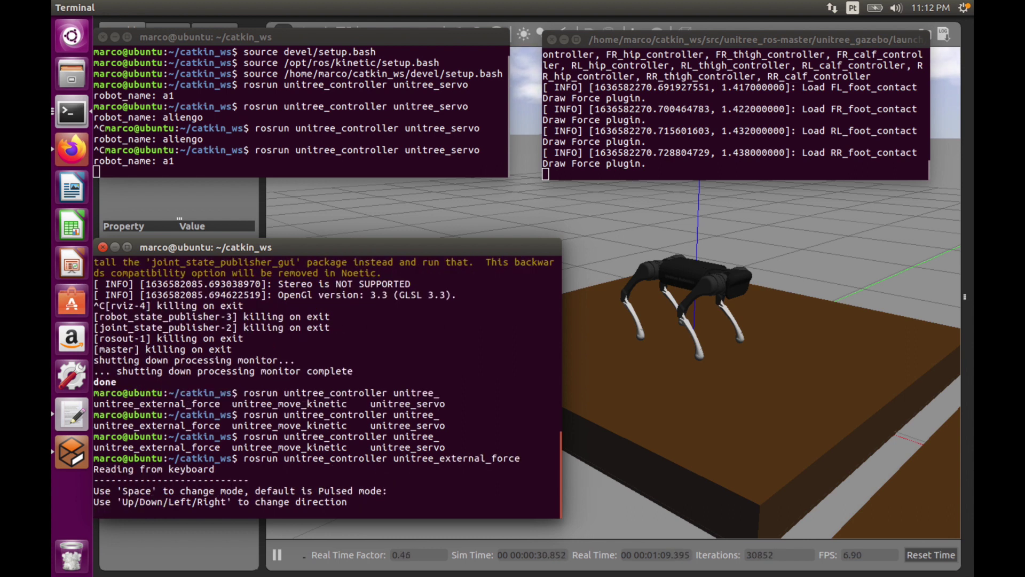
Push the A1 with Fx 60 three times, Fy -30 once and Fy 30 twice, then quit the force node.
key(Up)
key(Up)
key(Up)
key(Up)
key(Up)
key(Up)
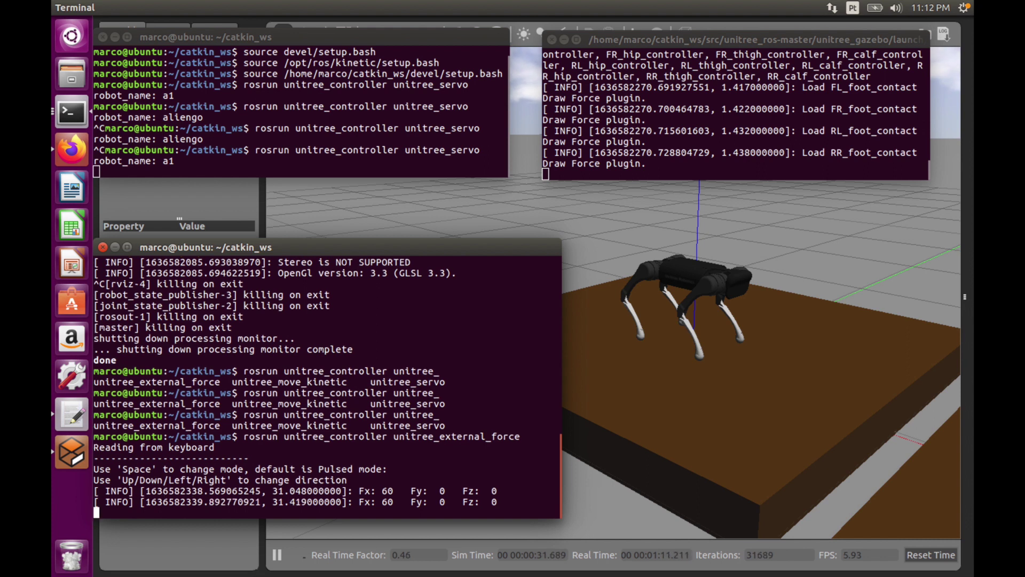
key(Up)
key(Up)
key(Up)
key(Up)
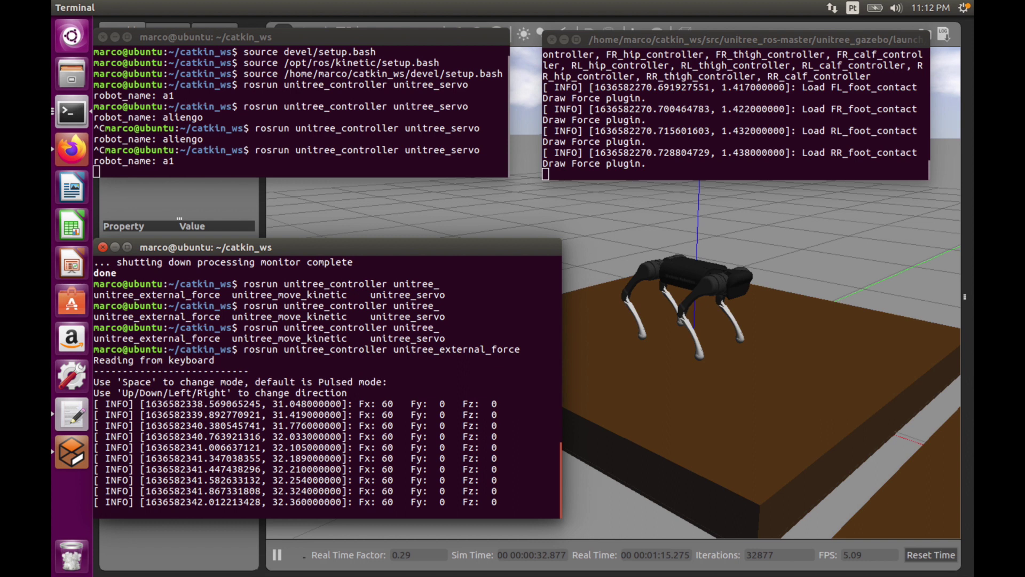
key(Up)
key(Up)
key(Up)
key(Up)
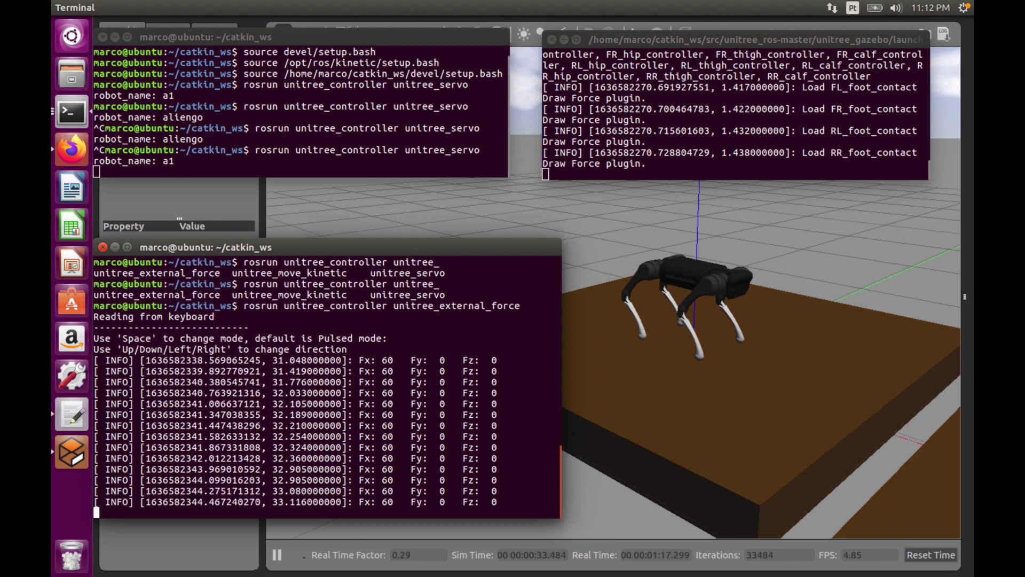
key(Right)
key(Right)
key(Right)
key(Right)
key(Right)
key(Right)
key(Right)
key(Right)
key(Right)
key(Right)
key(Right)
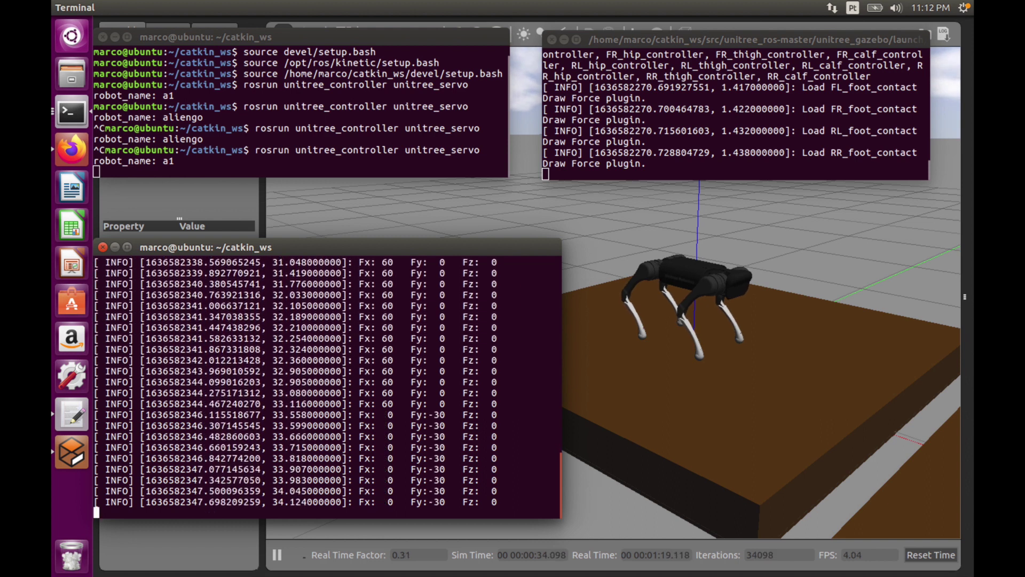
key(Left)
key(Left)
key(Left)
key(Left)
key(Left)
key(Left)
key(Left)
key(Left)
key(Left)
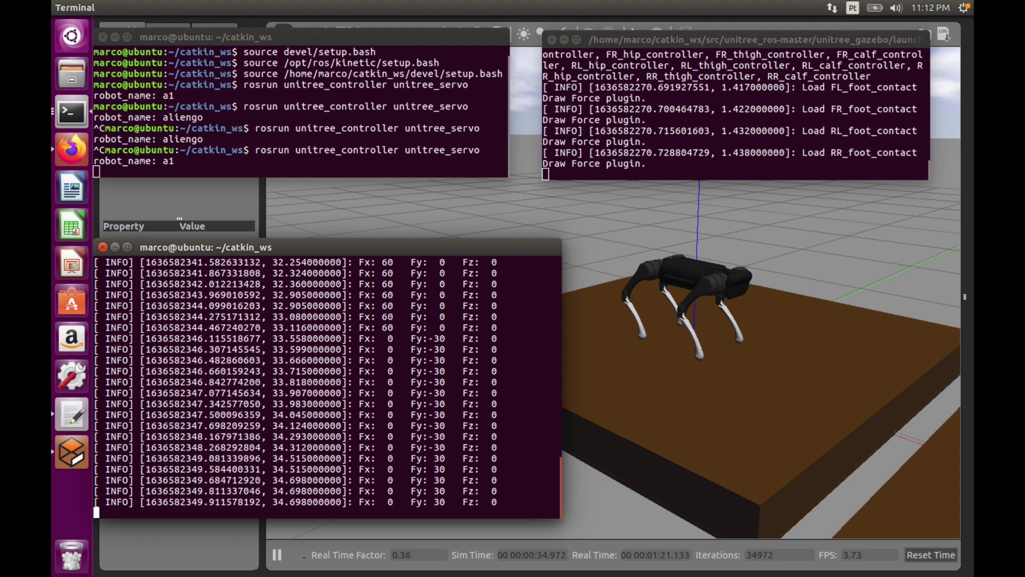
key(Left)
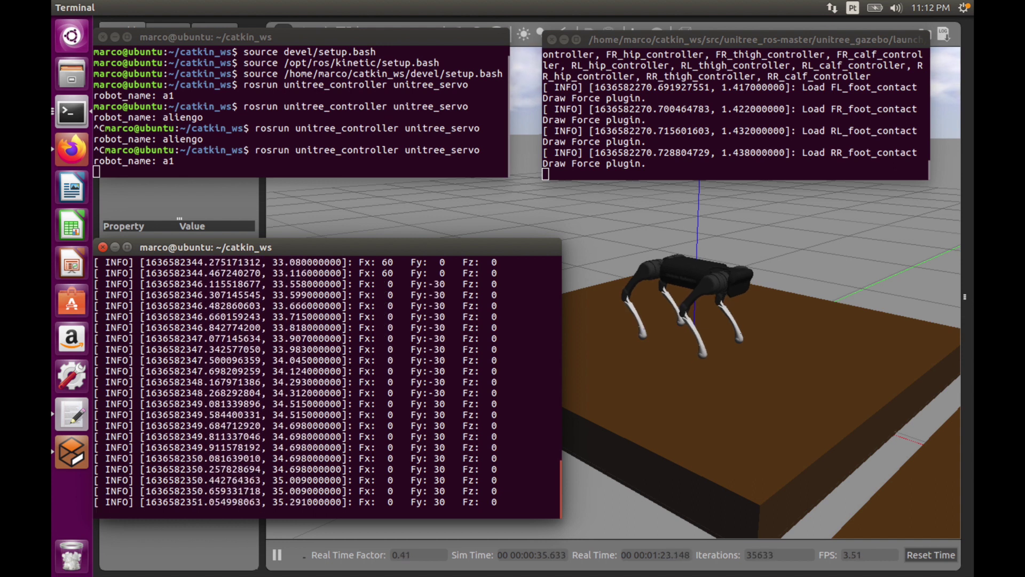
key(ctrl+c)
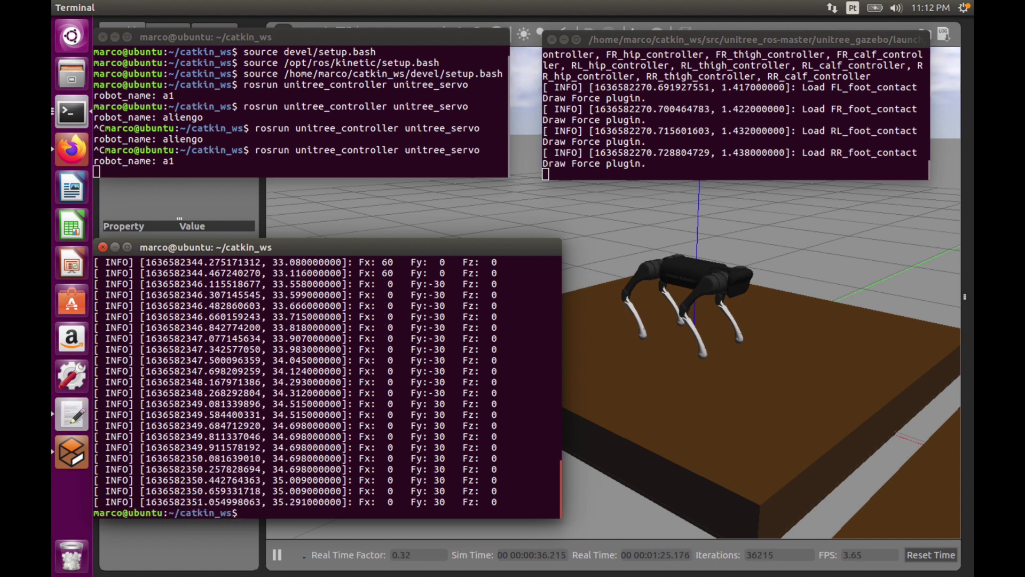
key(Up)
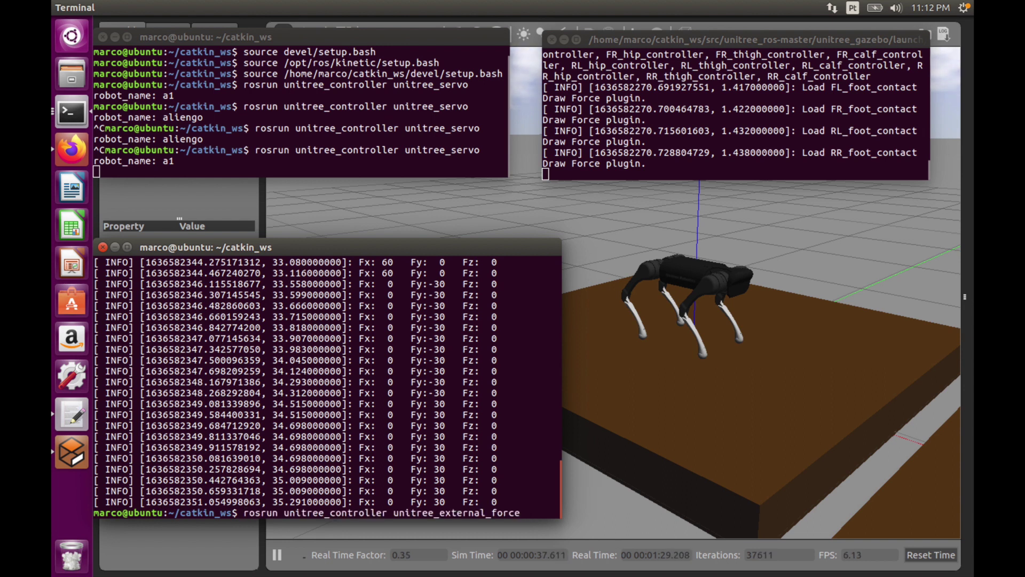
Run 'rosrun unitree_controller unitree_move_kinetic' so the A1 robot walks across the platform.
key(BackSpace)
key(BackSpace)
key(BackSpace)
key(BackSpace)
key(BackSpace)
key(BackSpace)
key(BackSpace)
key(BackSpace)
key(BackSpace)
key(BackSpace)
key(BackSpace)
key(BackSpace)
key(BackSpace)
key(BackSpace)
key(BackSpace)
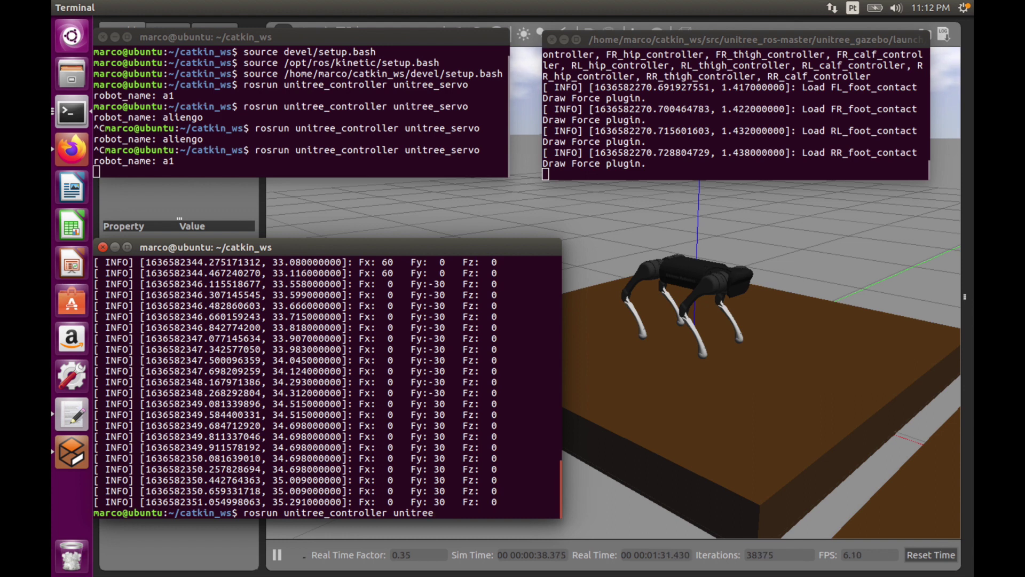
text(_)
key(Tab)
key(Tab)
key(Tab)
key(Tab)
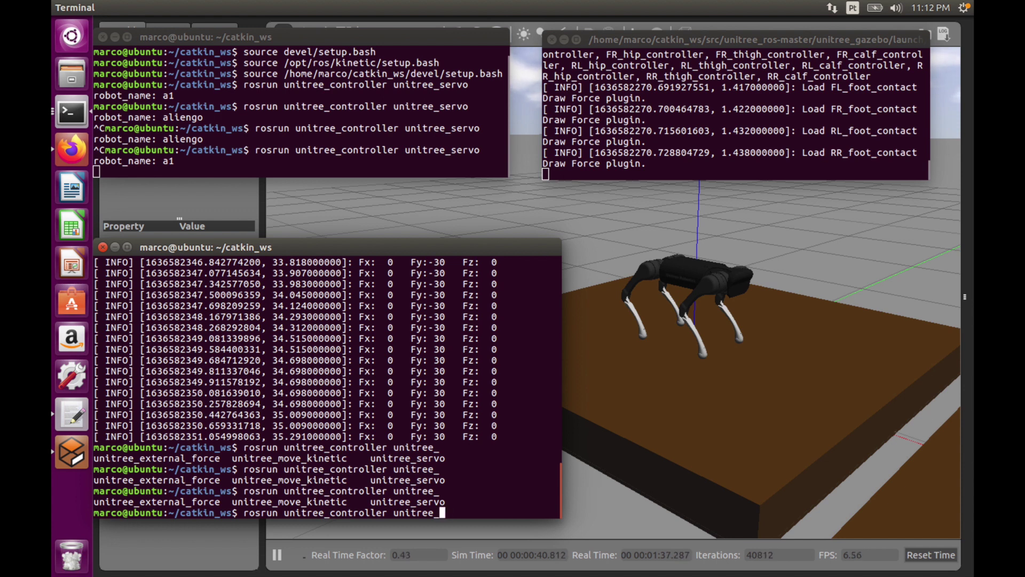
text(kin)
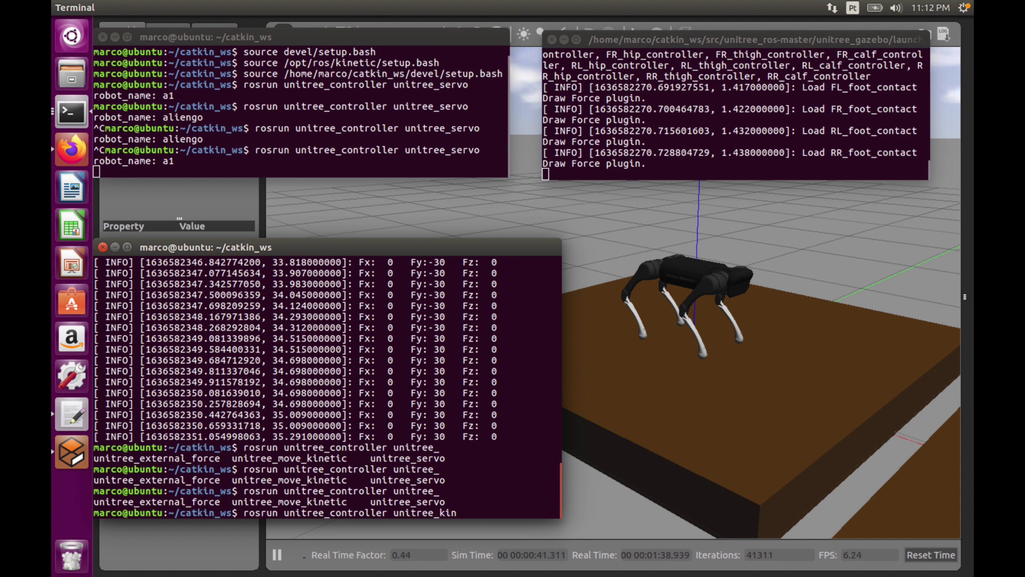
text(e)
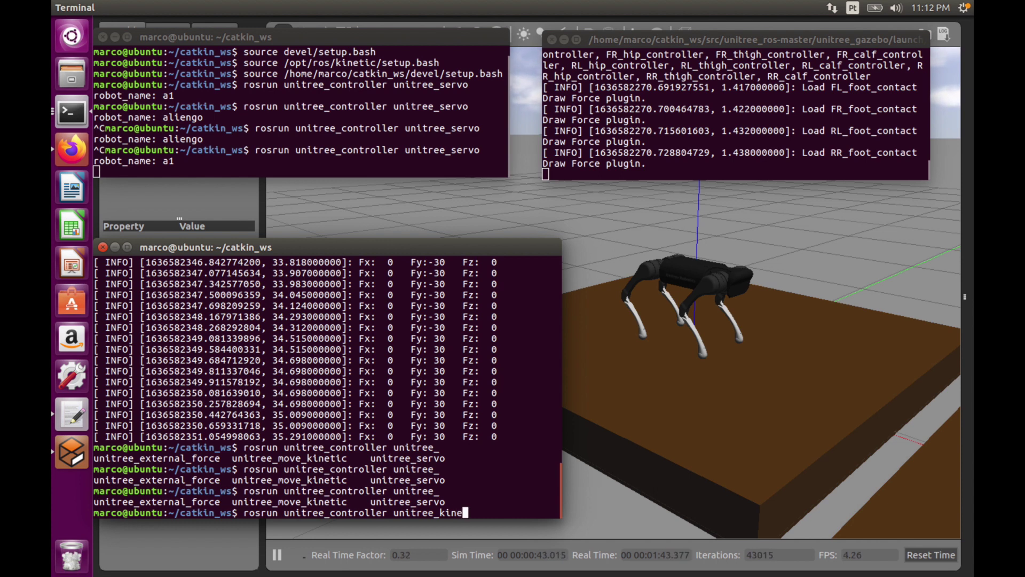
key(BackSpace)
key(BackSpace)
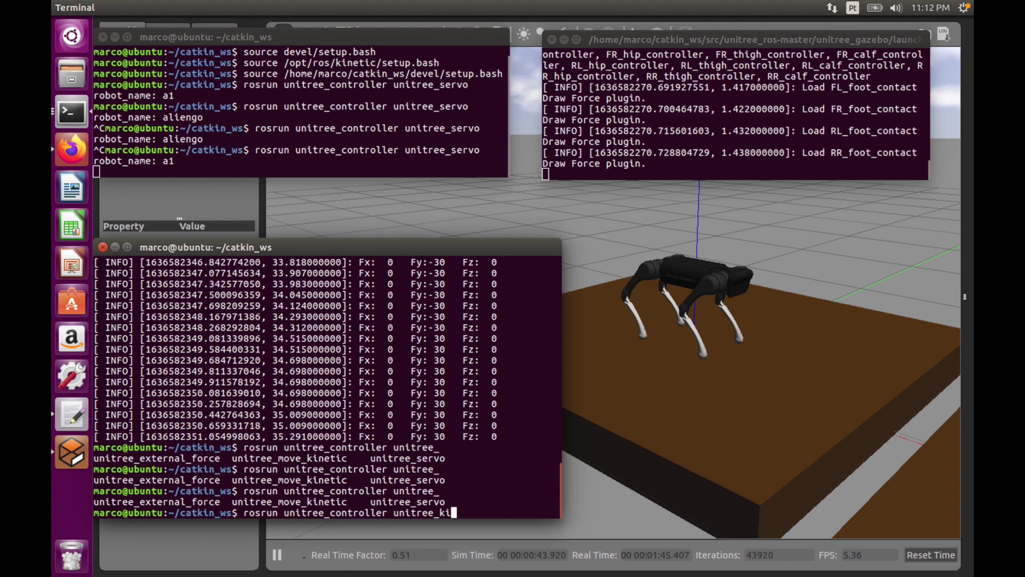
key(BackSpace)
key(BackSpace)
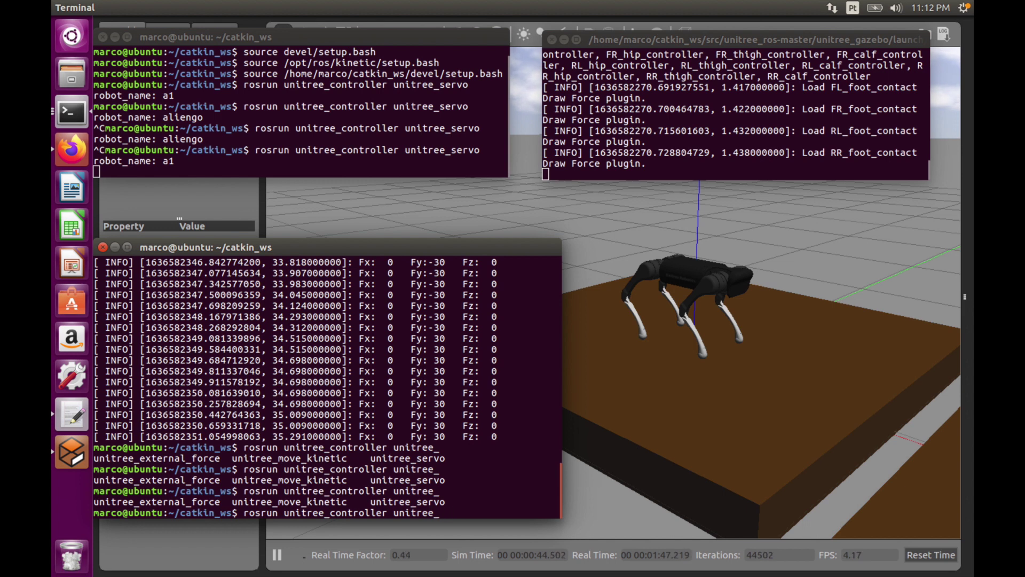
text(m)
key(Tab)
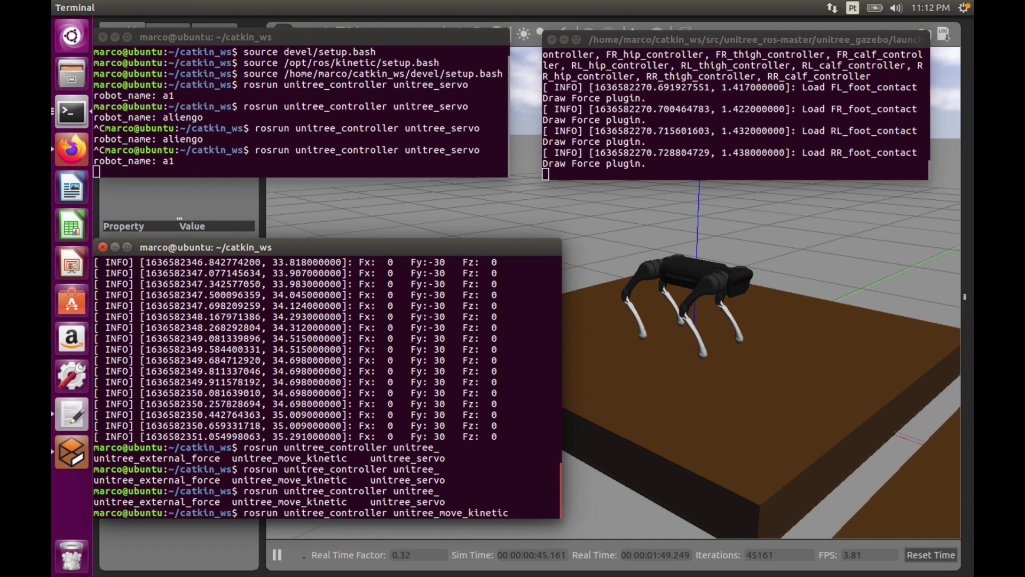
key(Return)
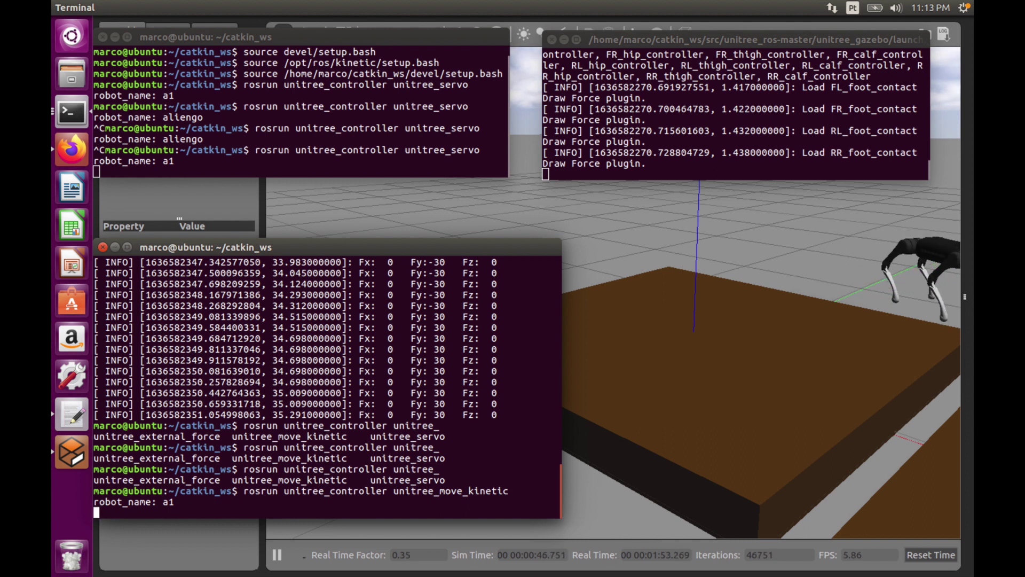
Watch the A1 walk its circle, then stop the move_kinetic and unitree_servo controllers with Ctrl+C.
click(702, 323)
scroll(702, 325, down, 5)
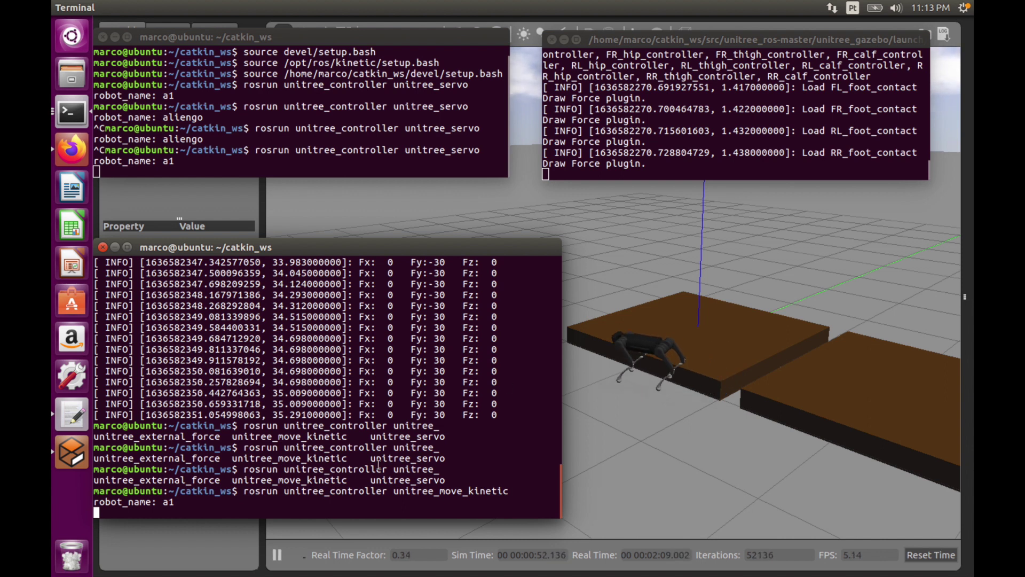
key(ctrl+c)
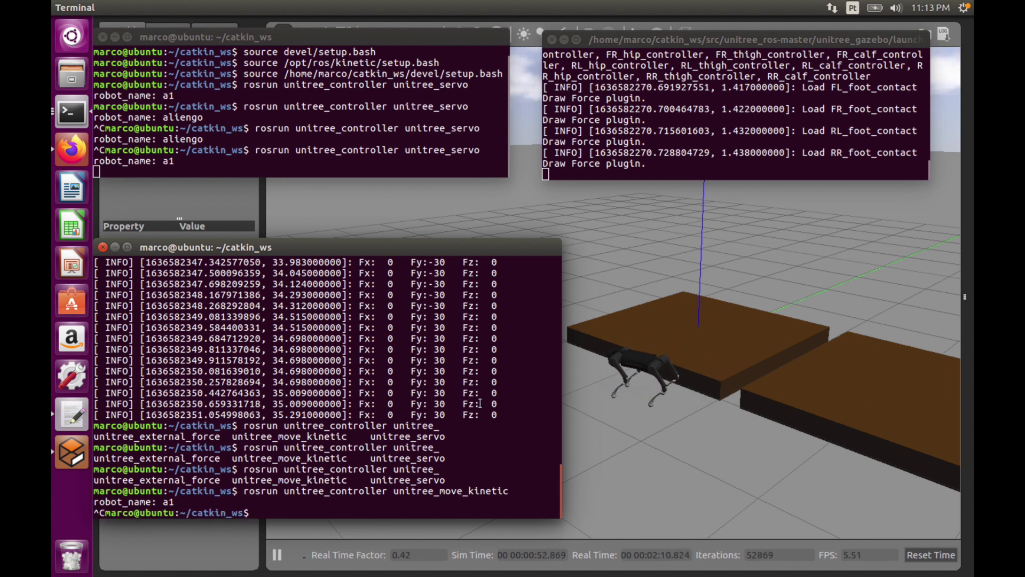
click(191, 161)
key(ctrl+c)
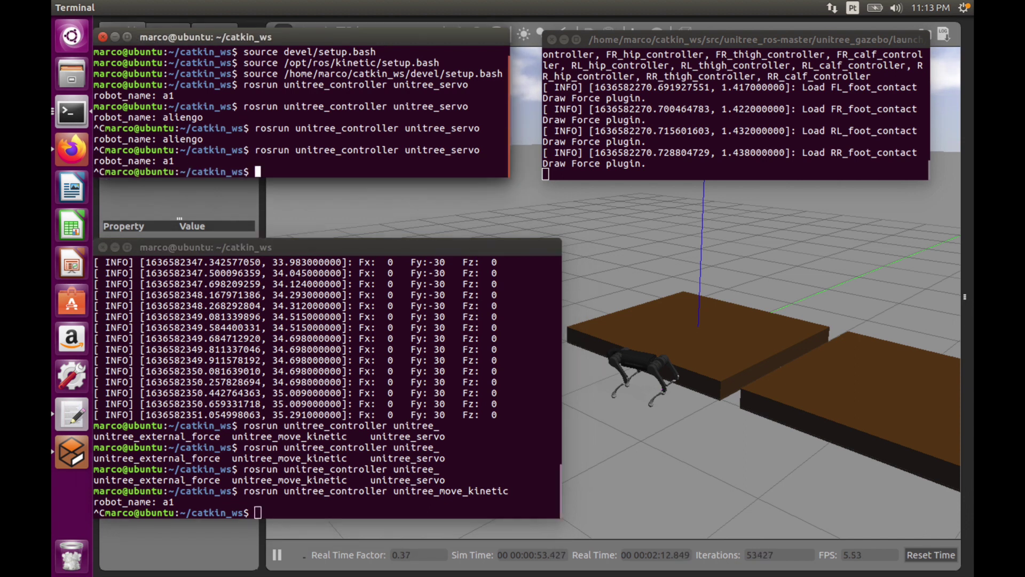